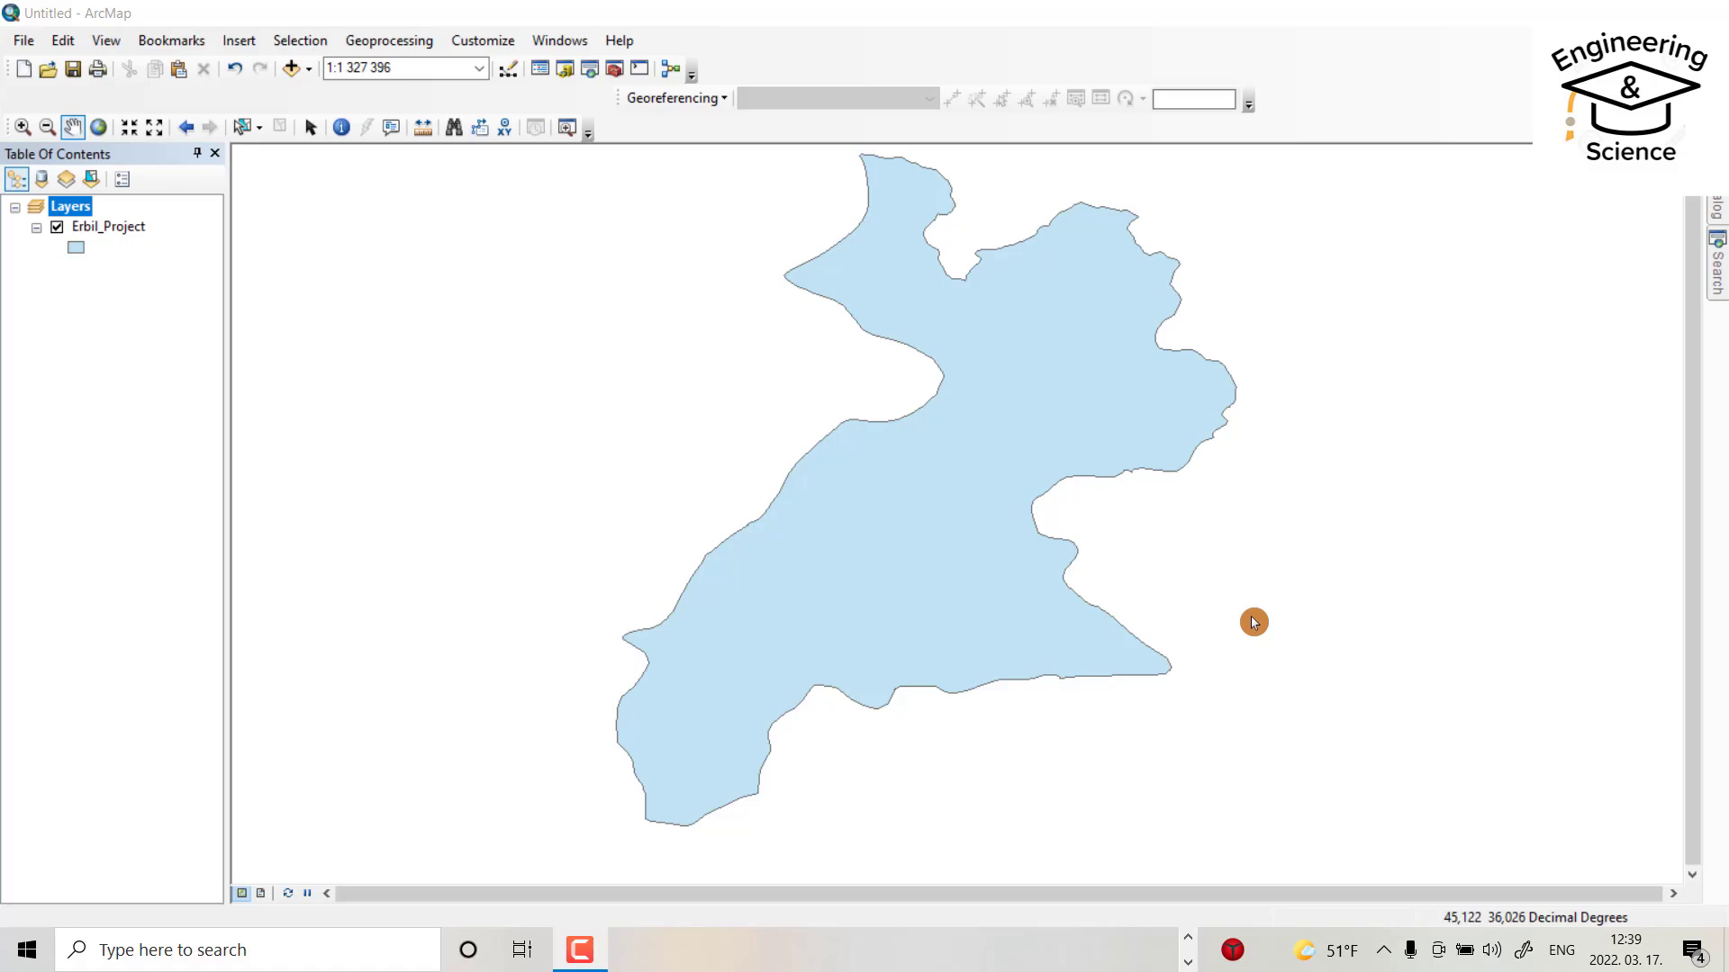
# Step: Inspect the Erbil_Project layer's properties, then close them
pyautogui.click(1252, 621)
pyautogui.click(98, 228)
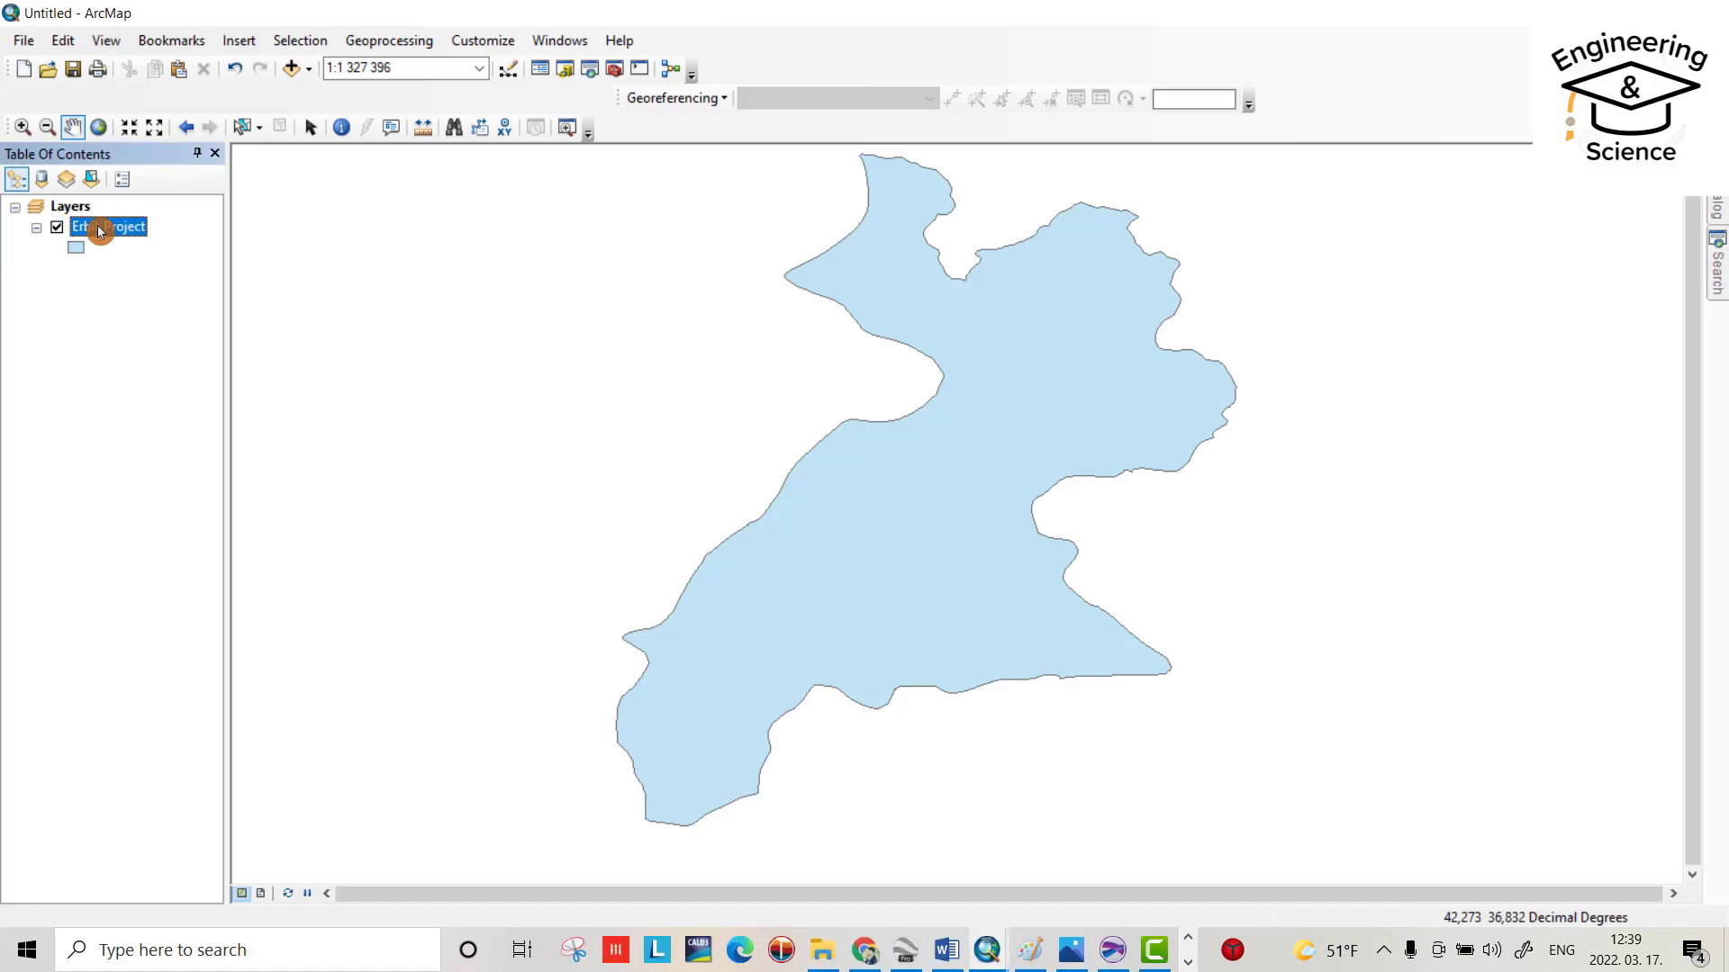
pyautogui.rightClick(97, 228)
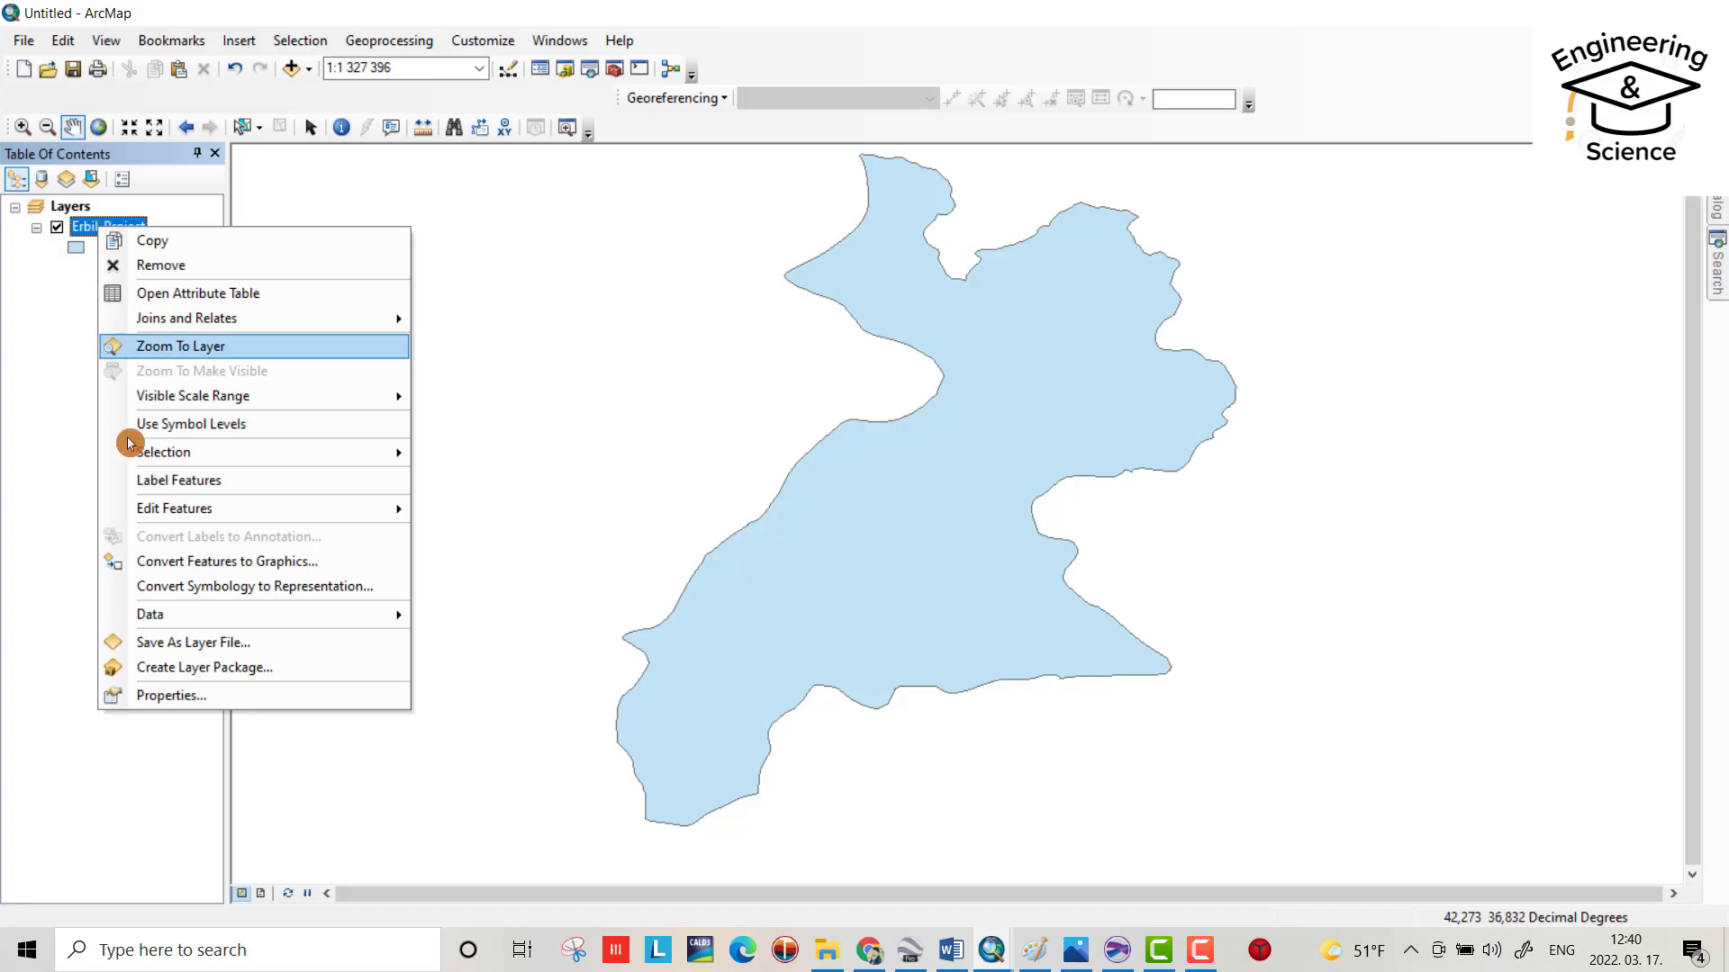
pyautogui.click(197, 694)
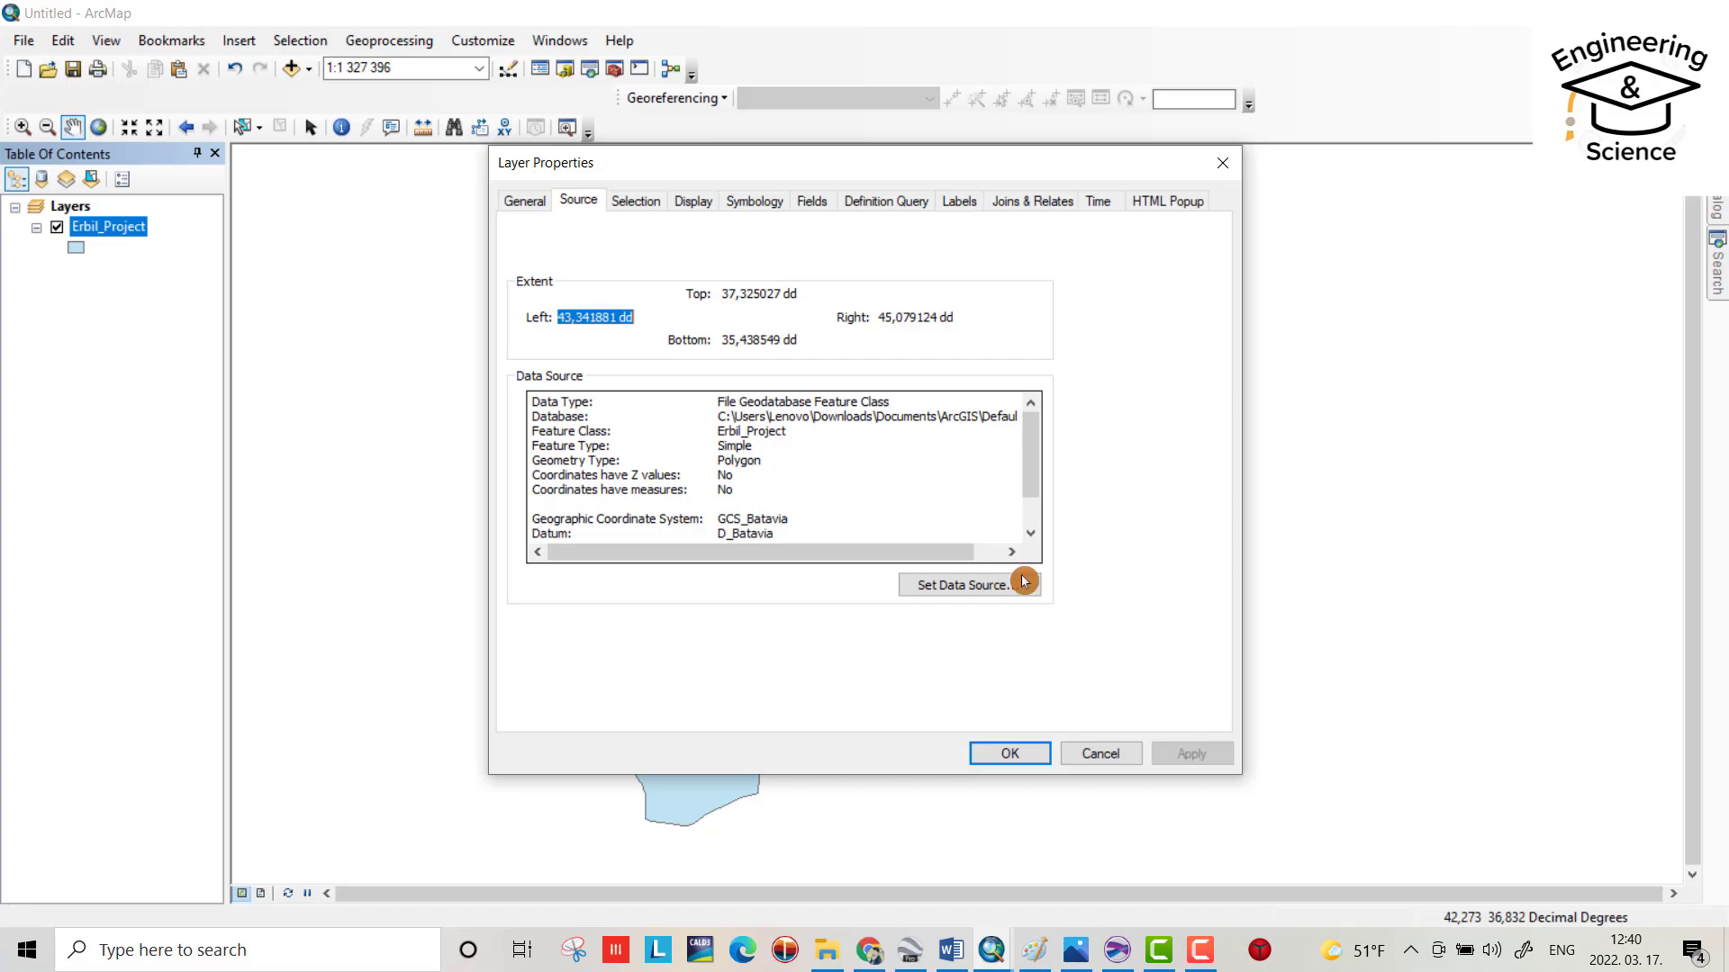
pyautogui.click(1222, 169)
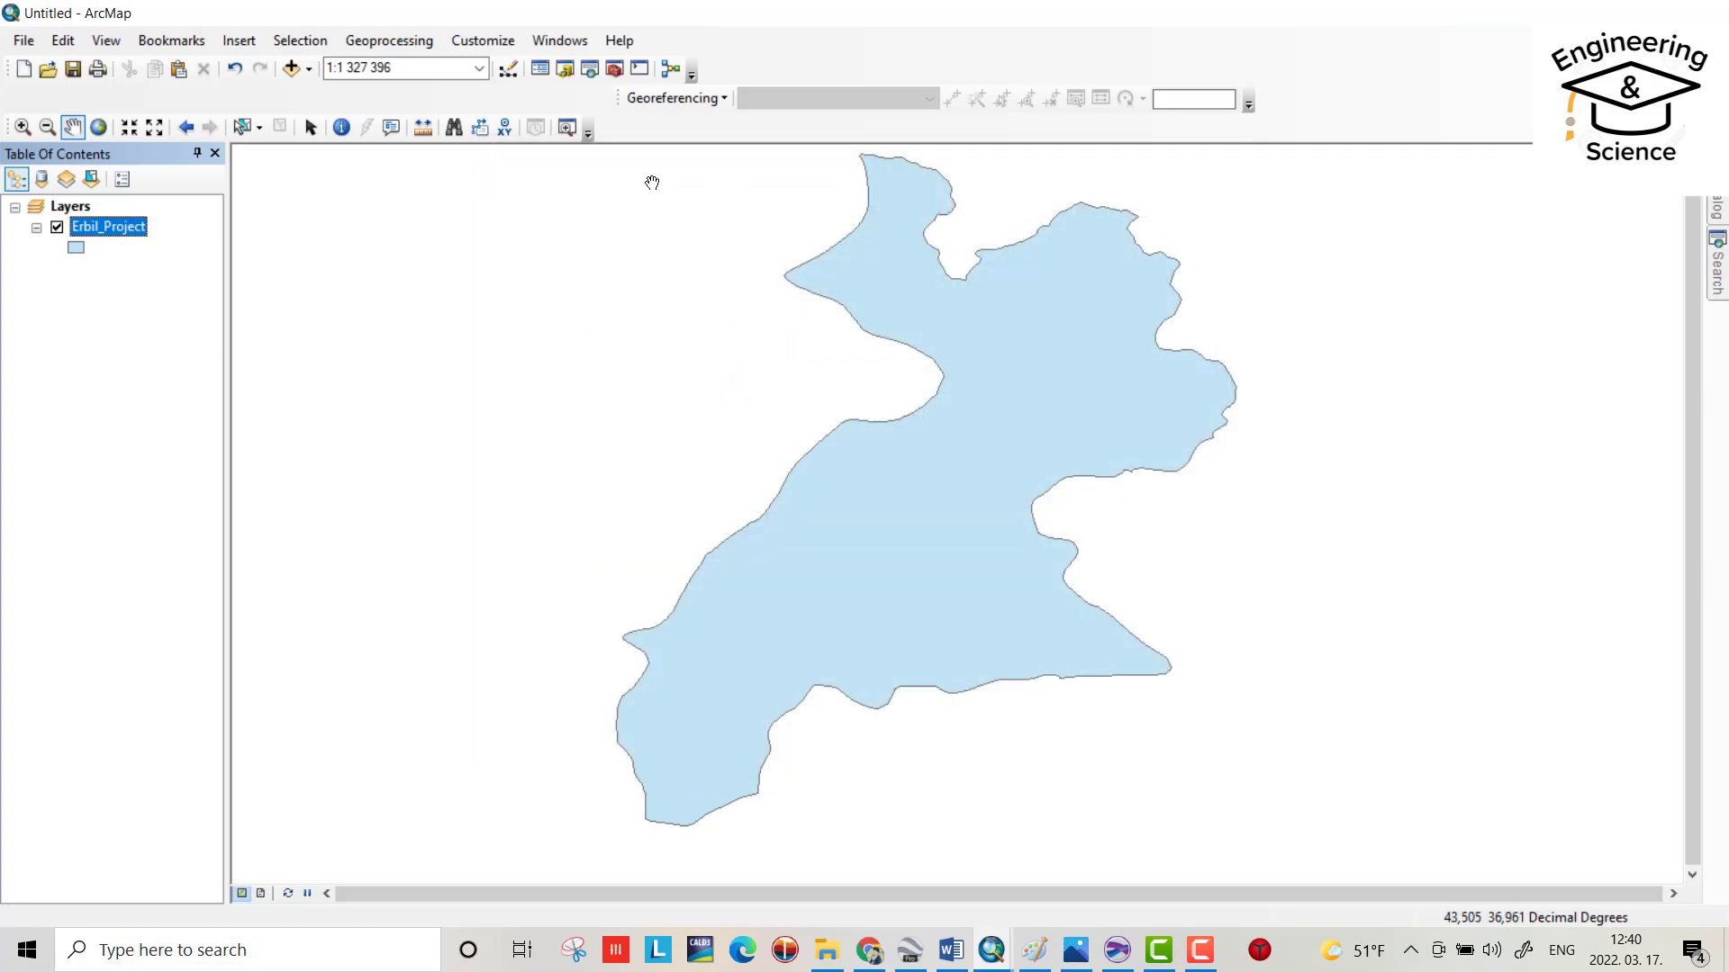
# Step: Open ArcToolbox and expand Data Management Tools > Projections and Transformations
pyautogui.click(613, 79)
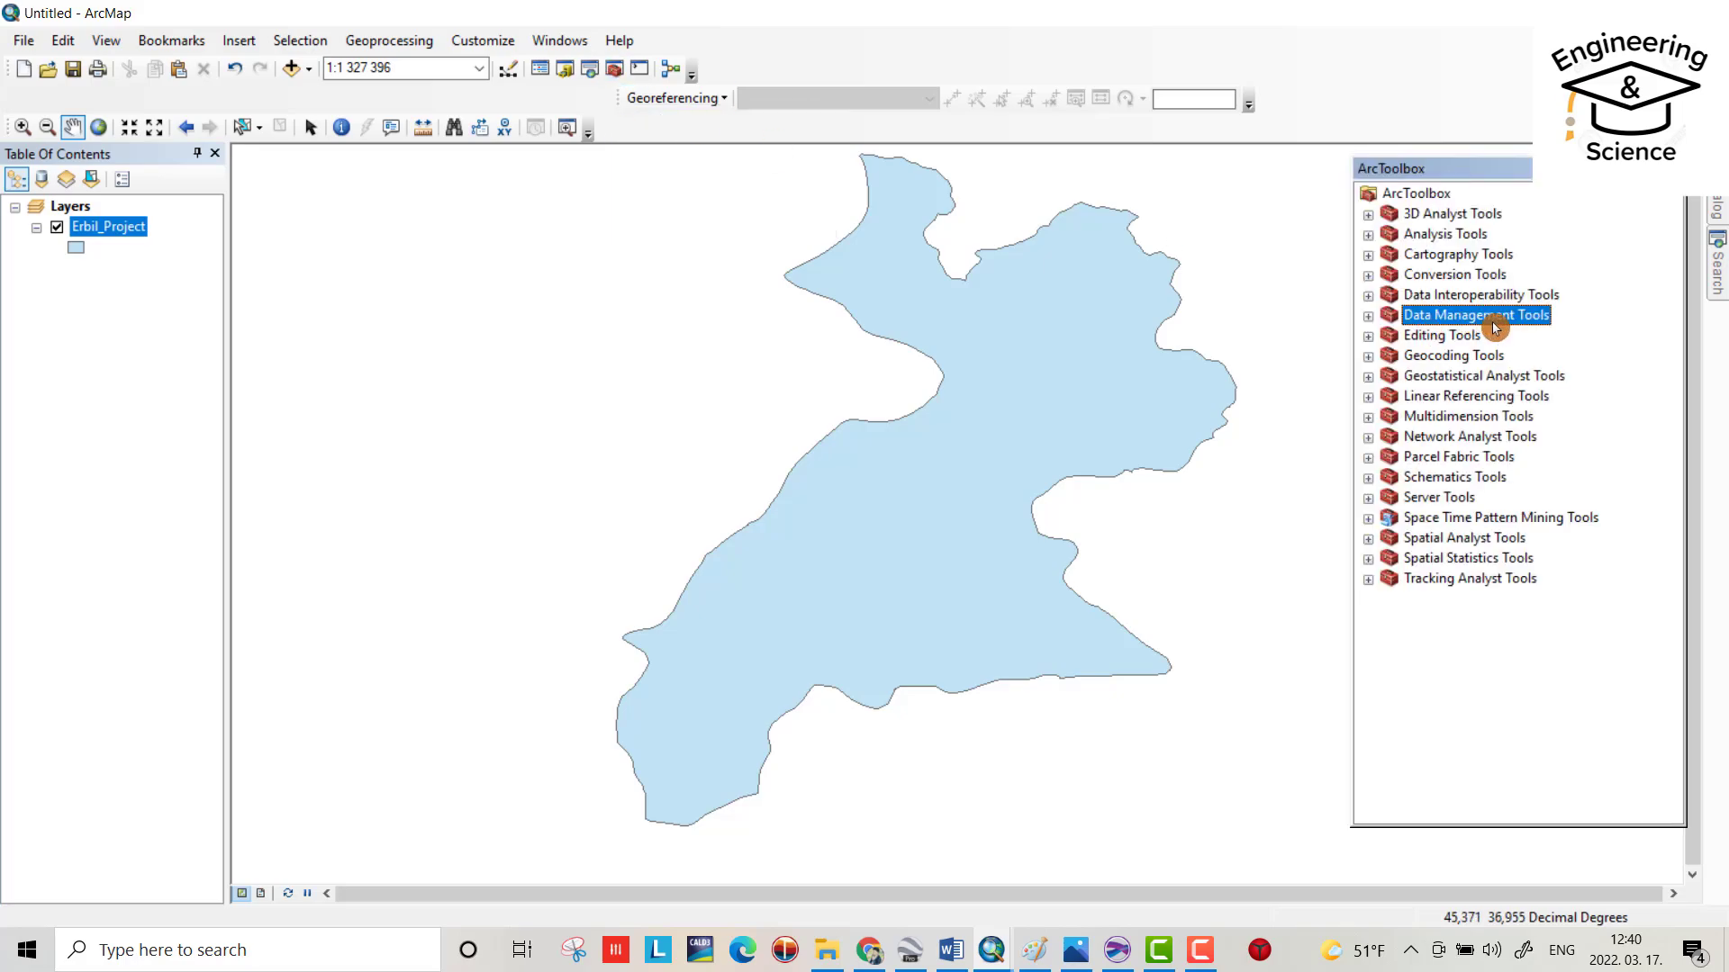
pyautogui.click(1370, 315)
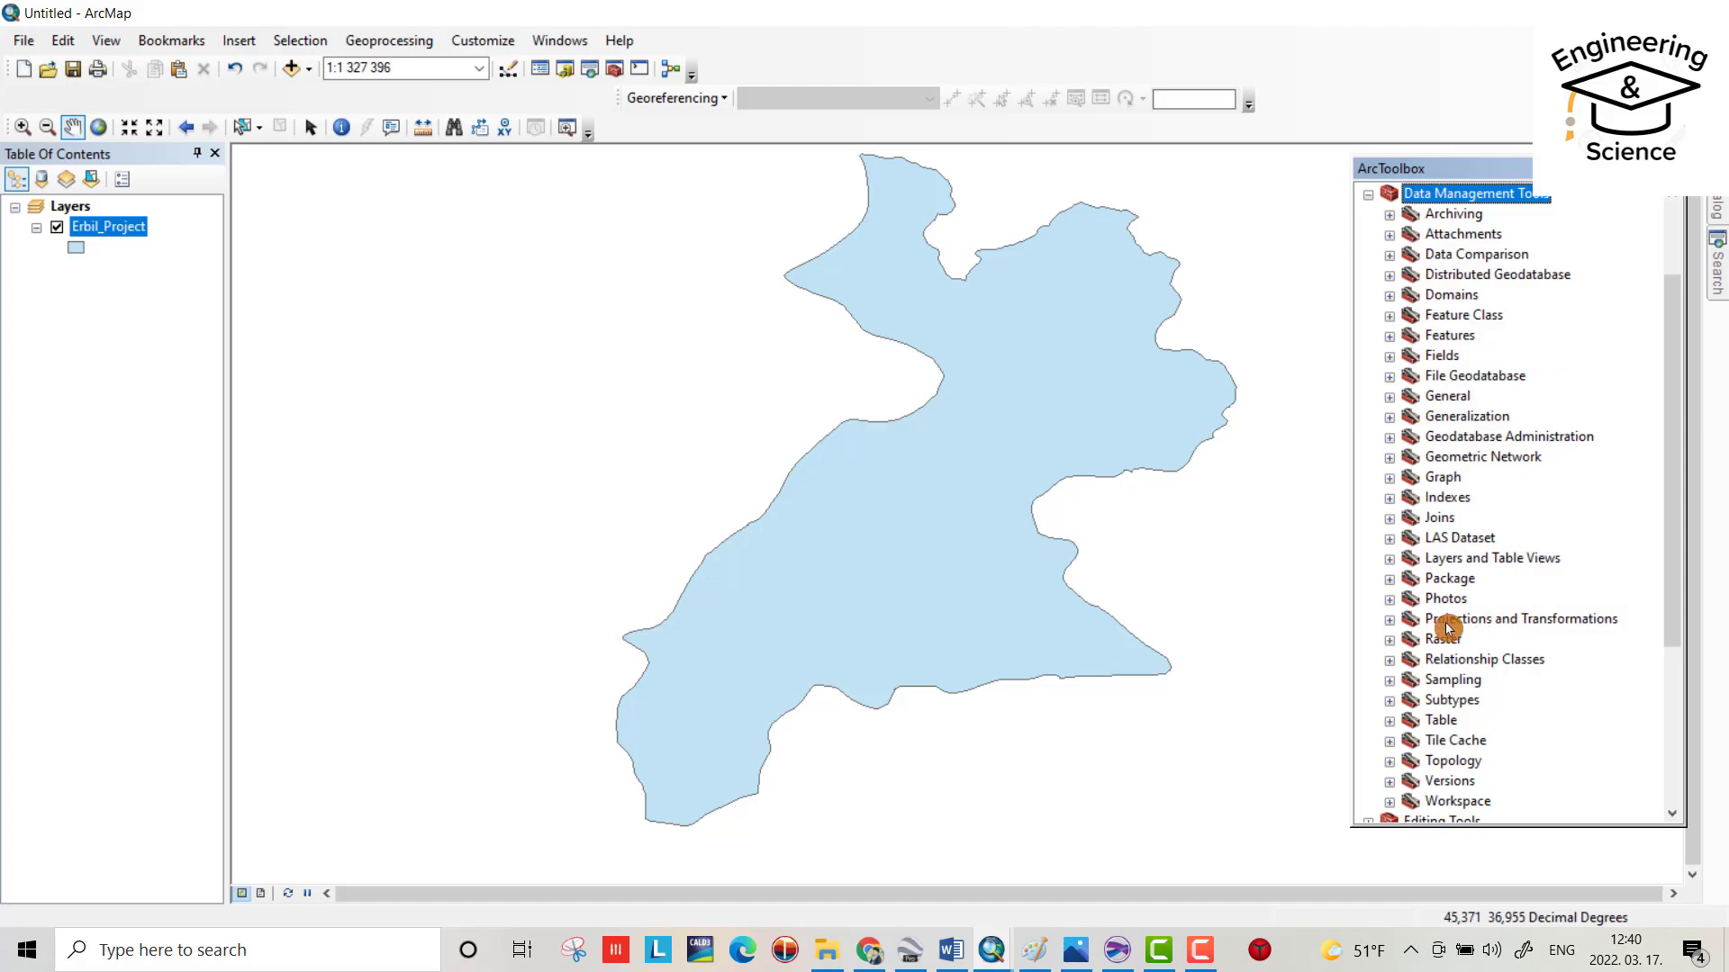
pyautogui.click(1390, 623)
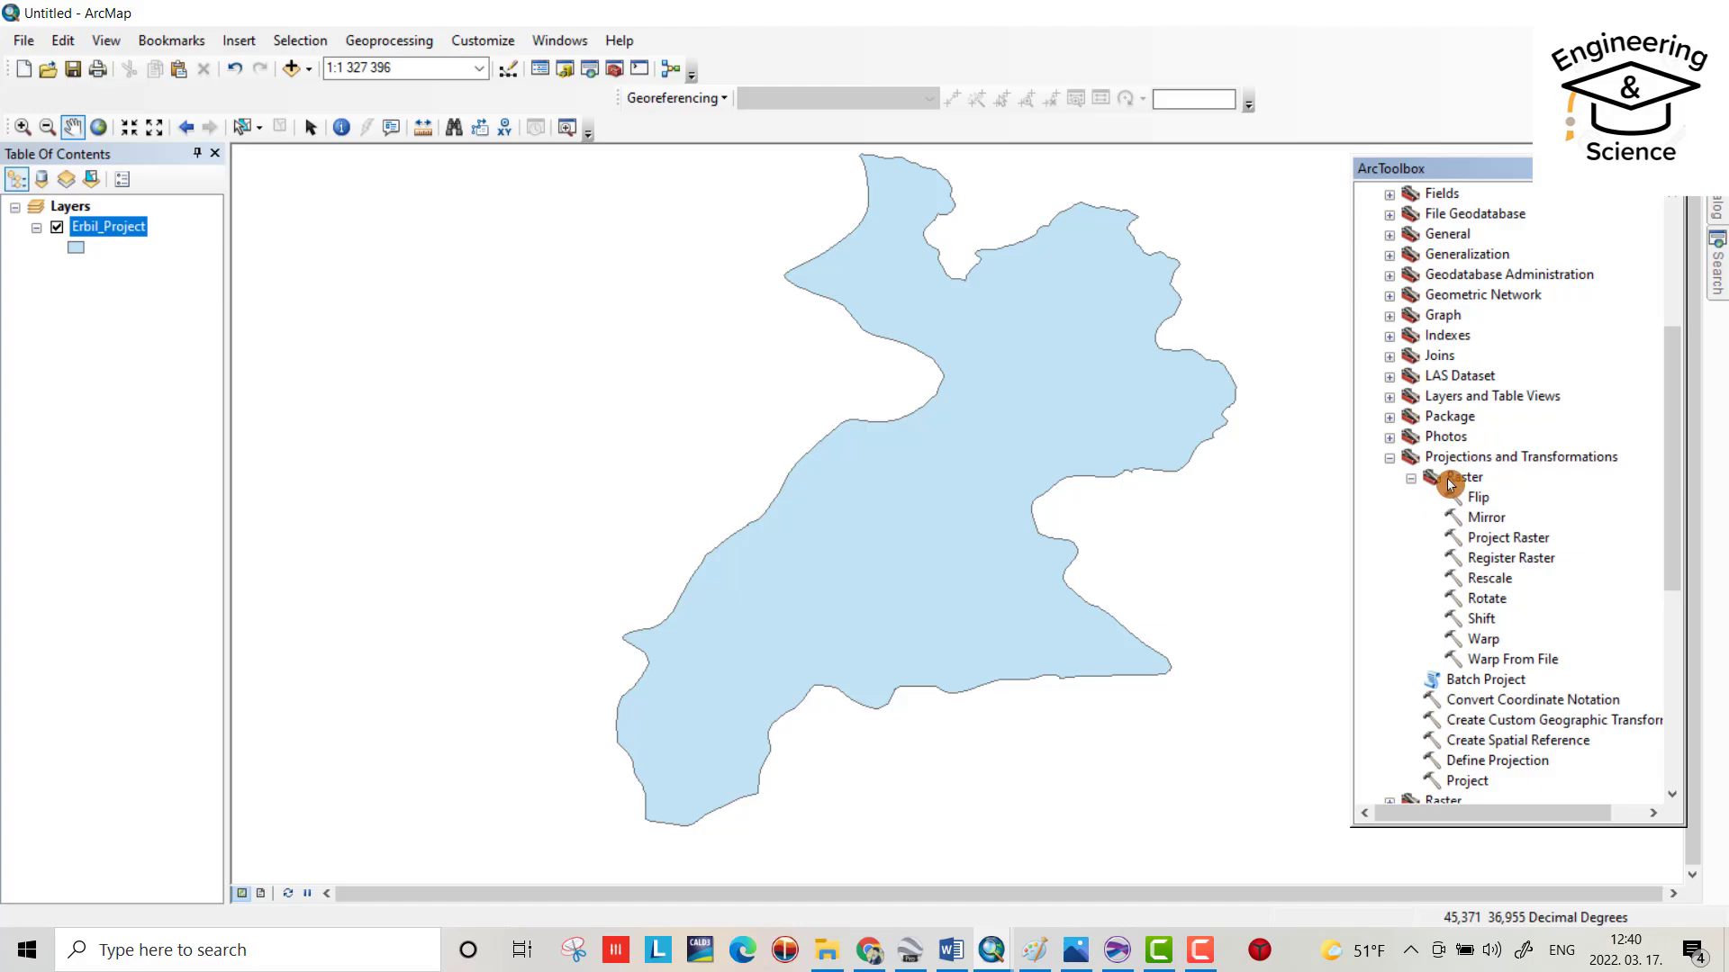
pyautogui.moveTo(1673, 386); pyautogui.dragTo(1674, 410)
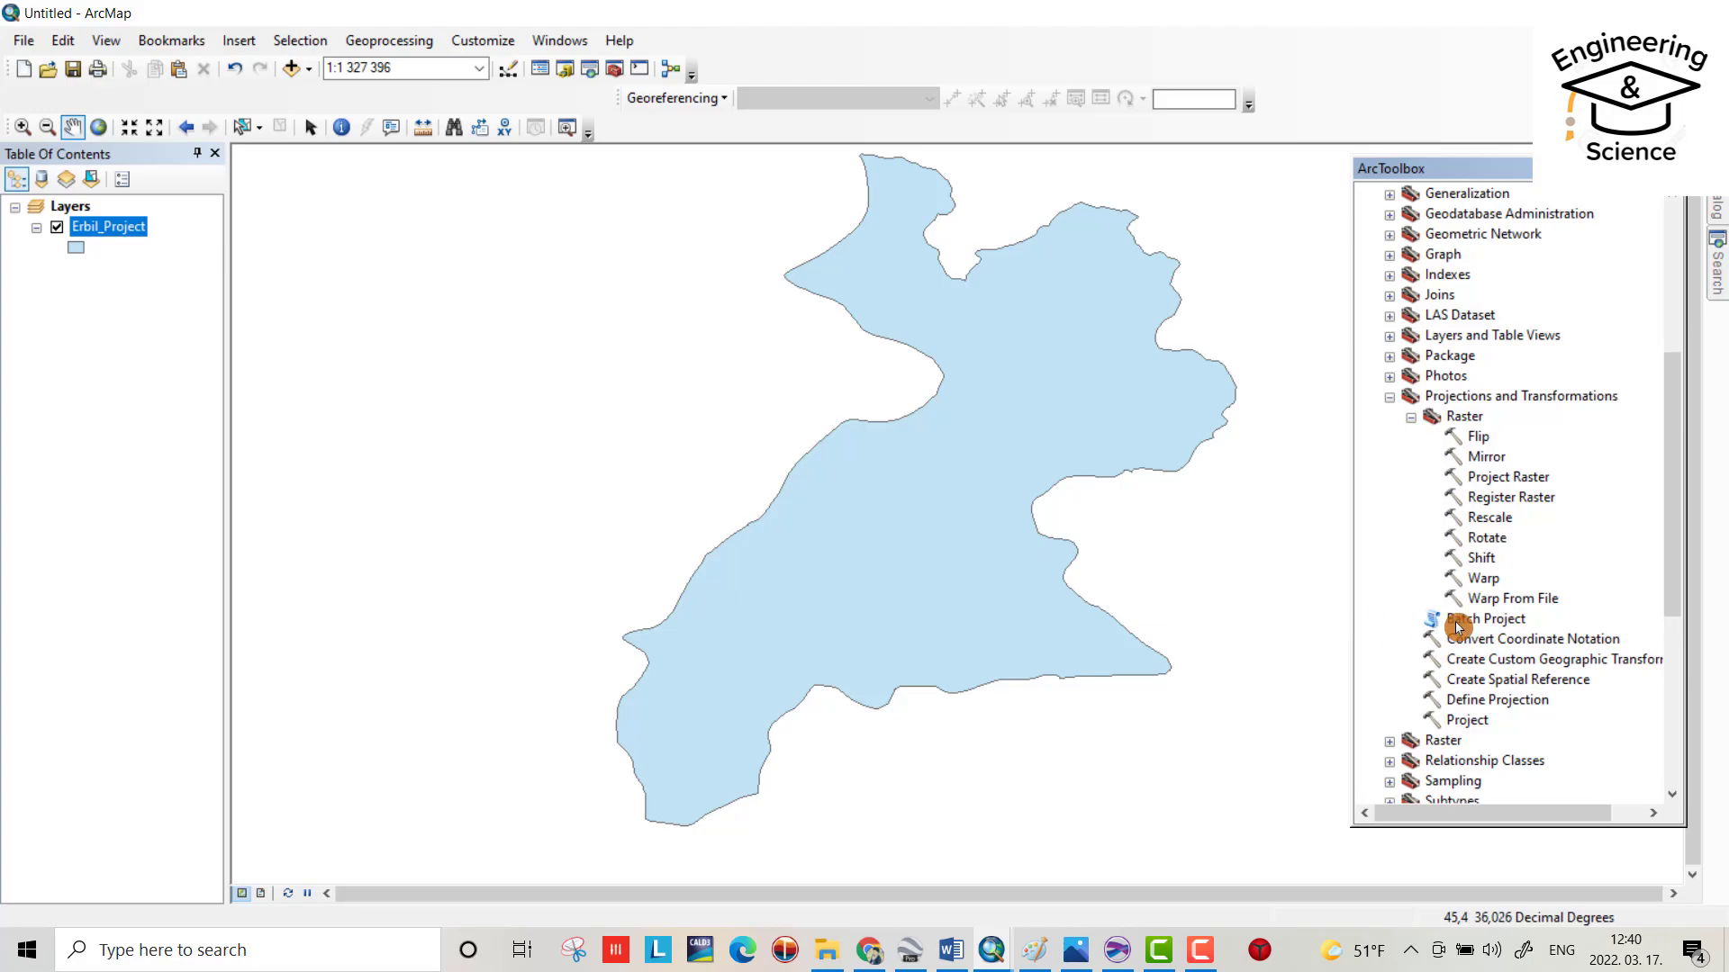
# Step: Open the Project tool with Erbil_Project as input and output Erbil_Project_Project
pyautogui.doubleClick(1472, 724)
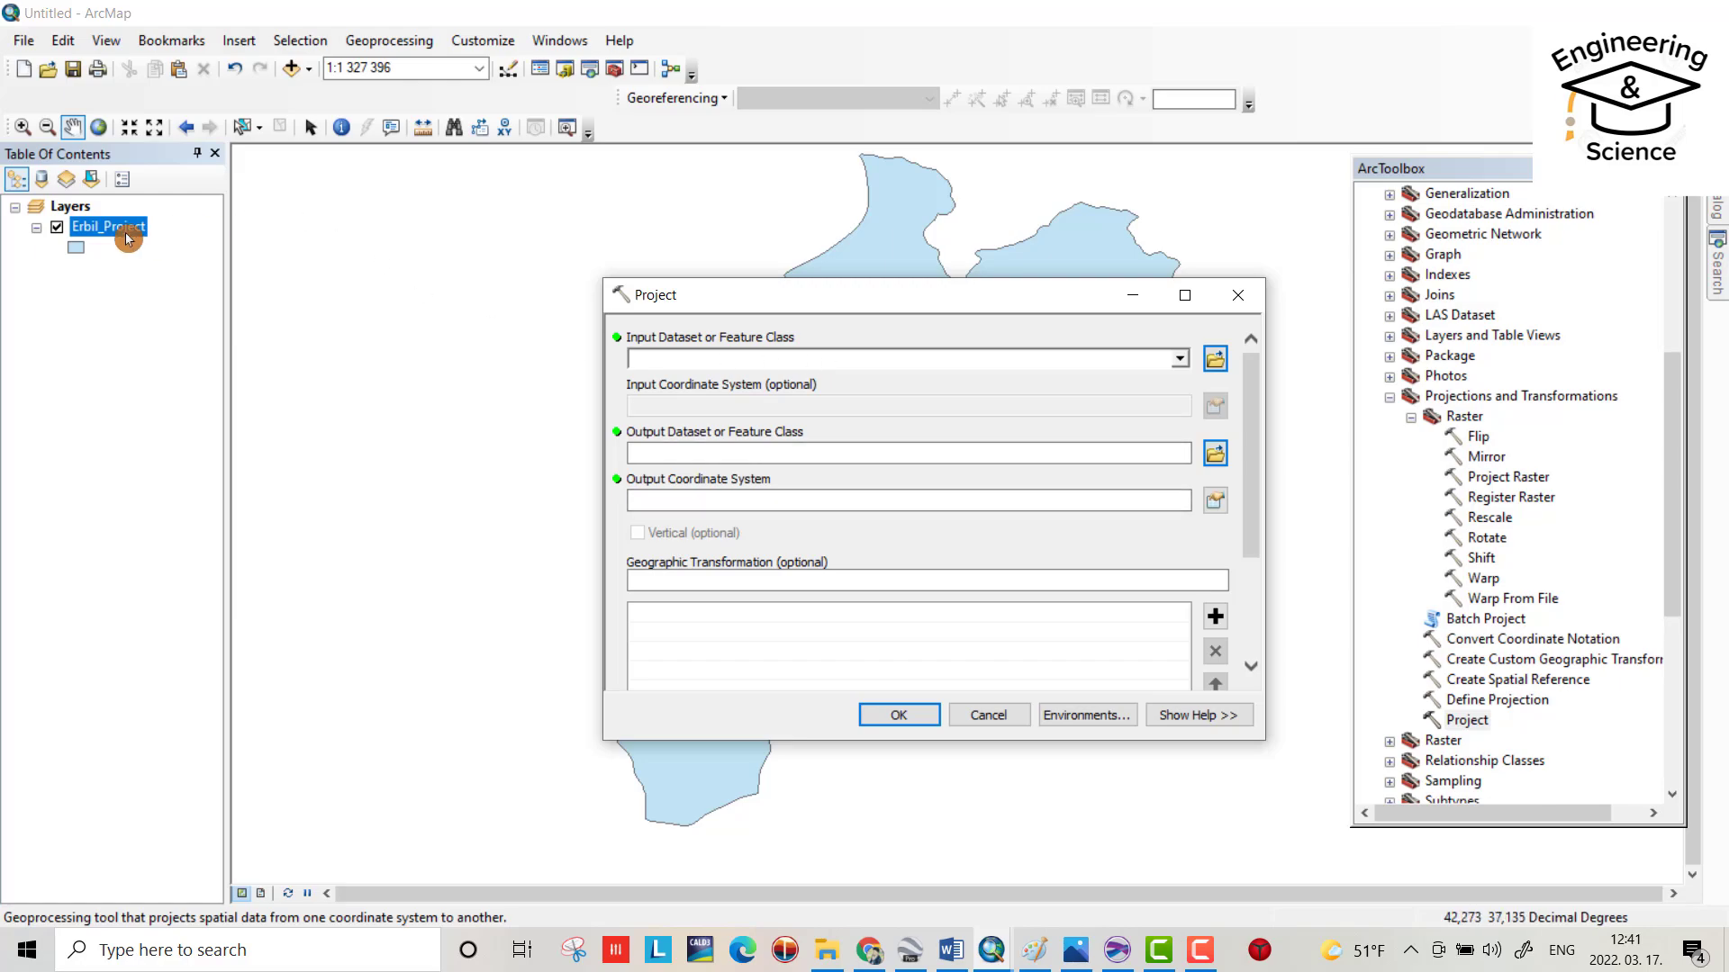
pyautogui.moveTo(108, 228)
pyautogui.mouseDown()
pyautogui.moveTo(534, 351)
pyautogui.moveTo(662, 360)
pyautogui.mouseUp()
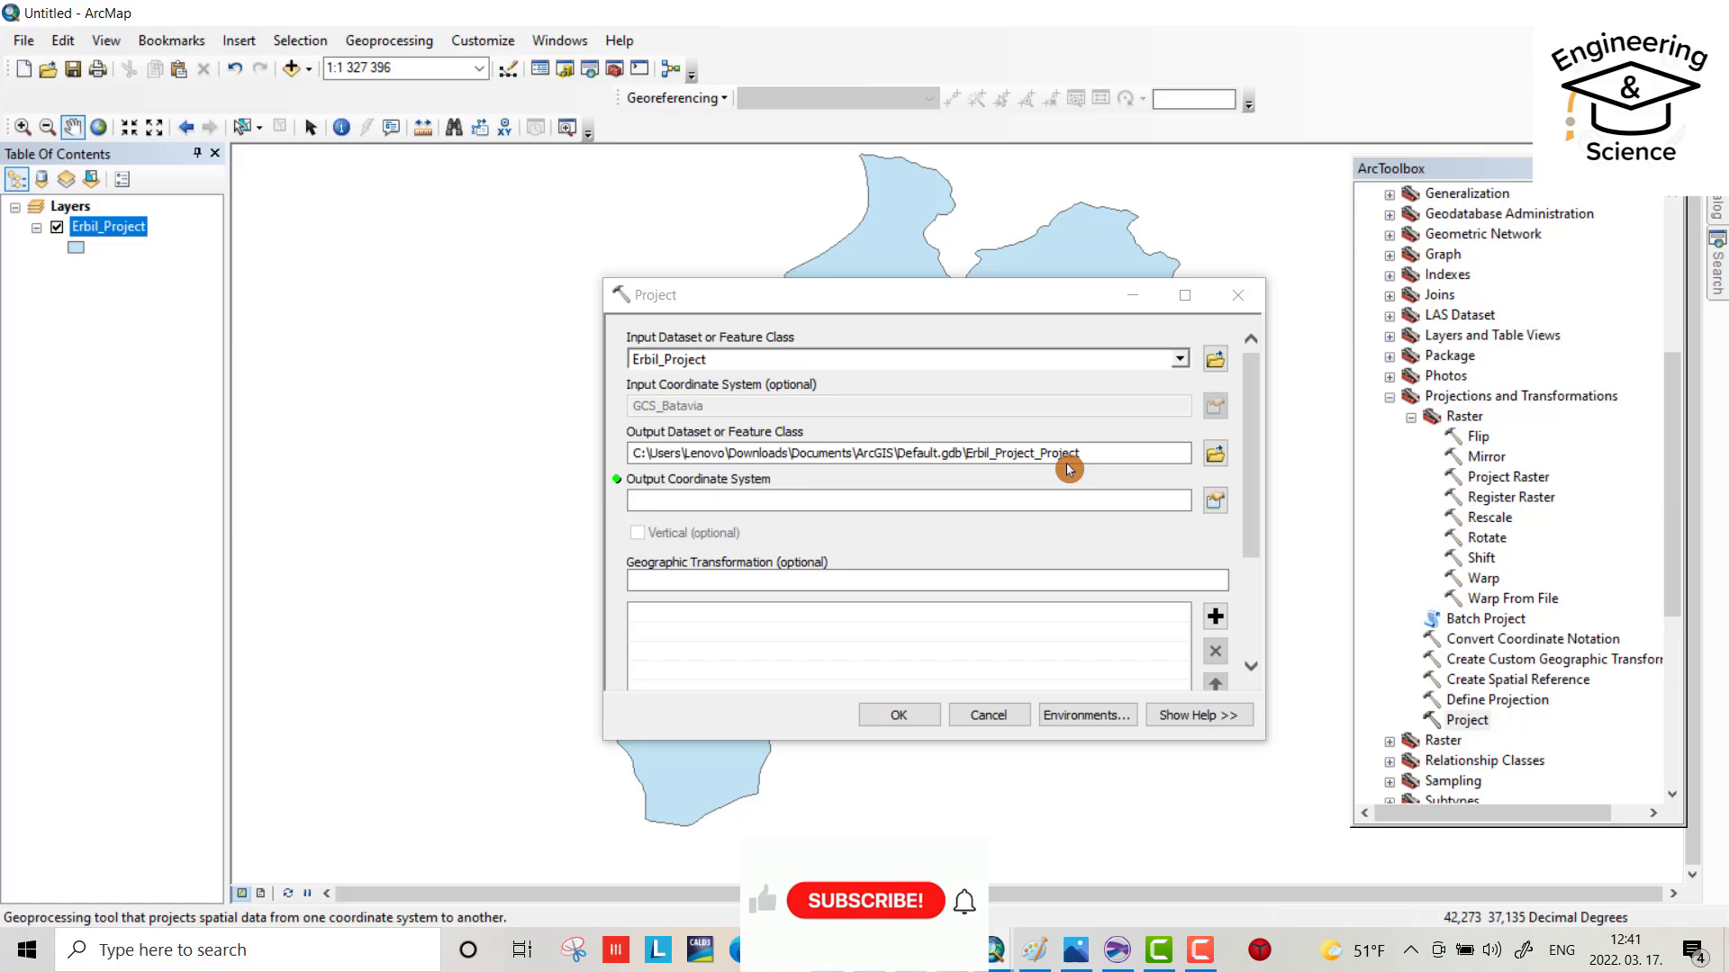
pyautogui.click(701, 505)
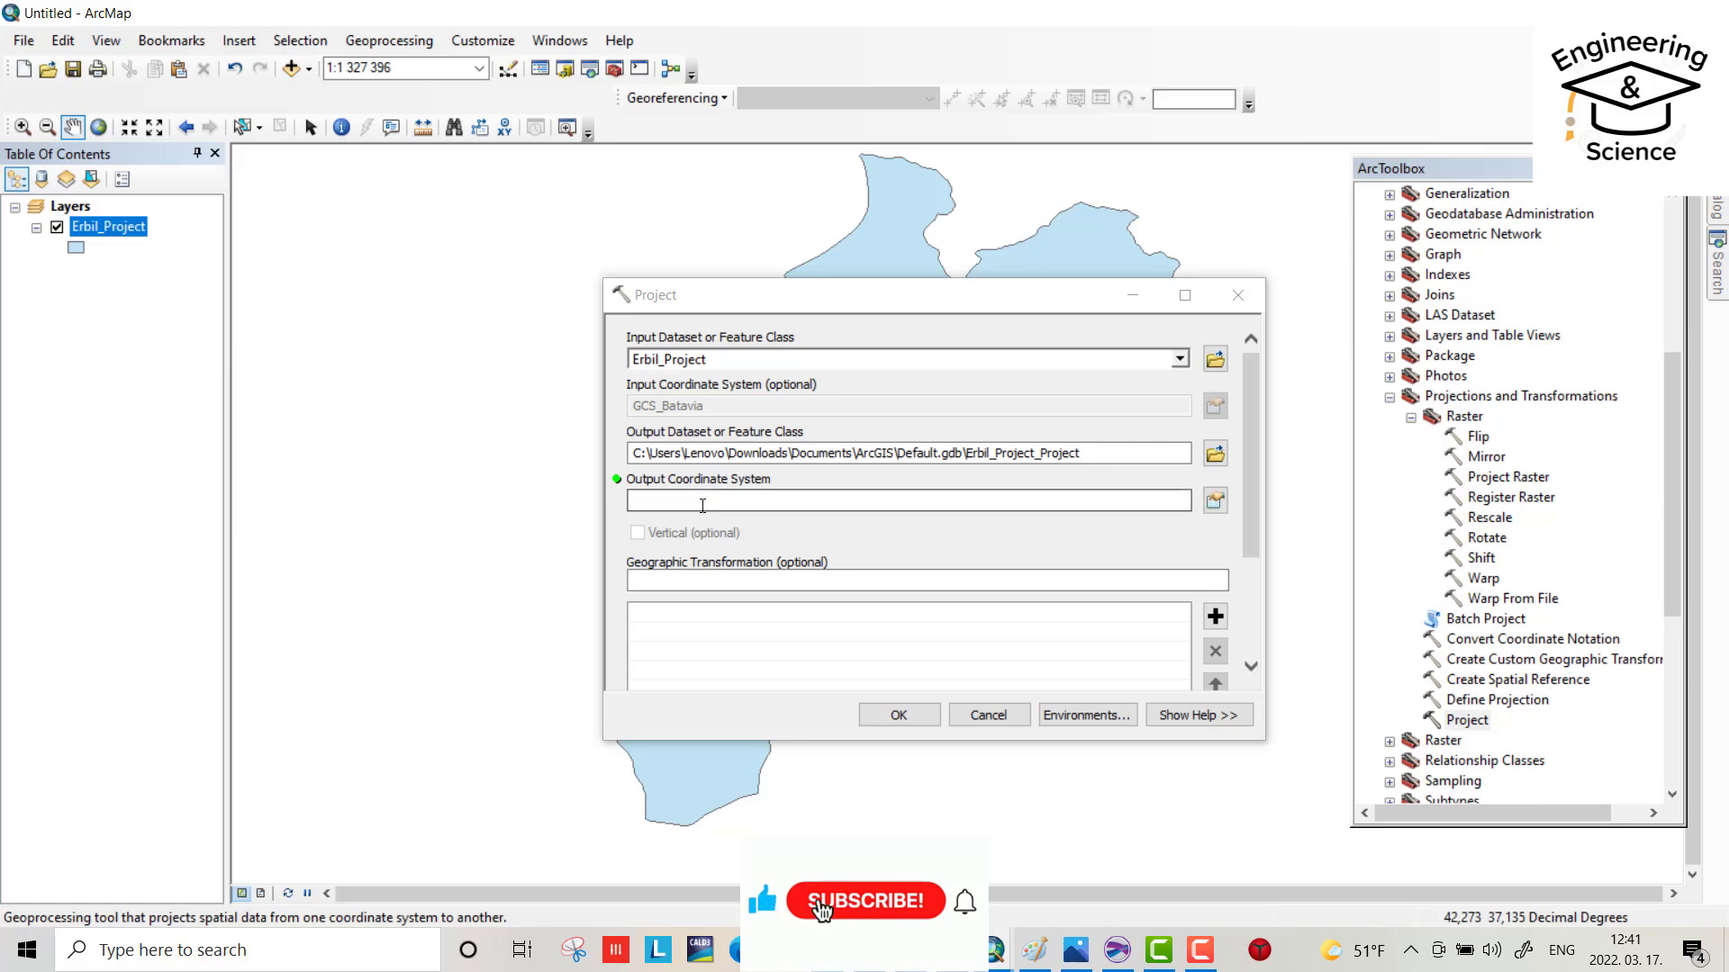
# Step: Browse the output coordinate system to Projected Coordinate Systems > UTM
pyautogui.click(1215, 502)
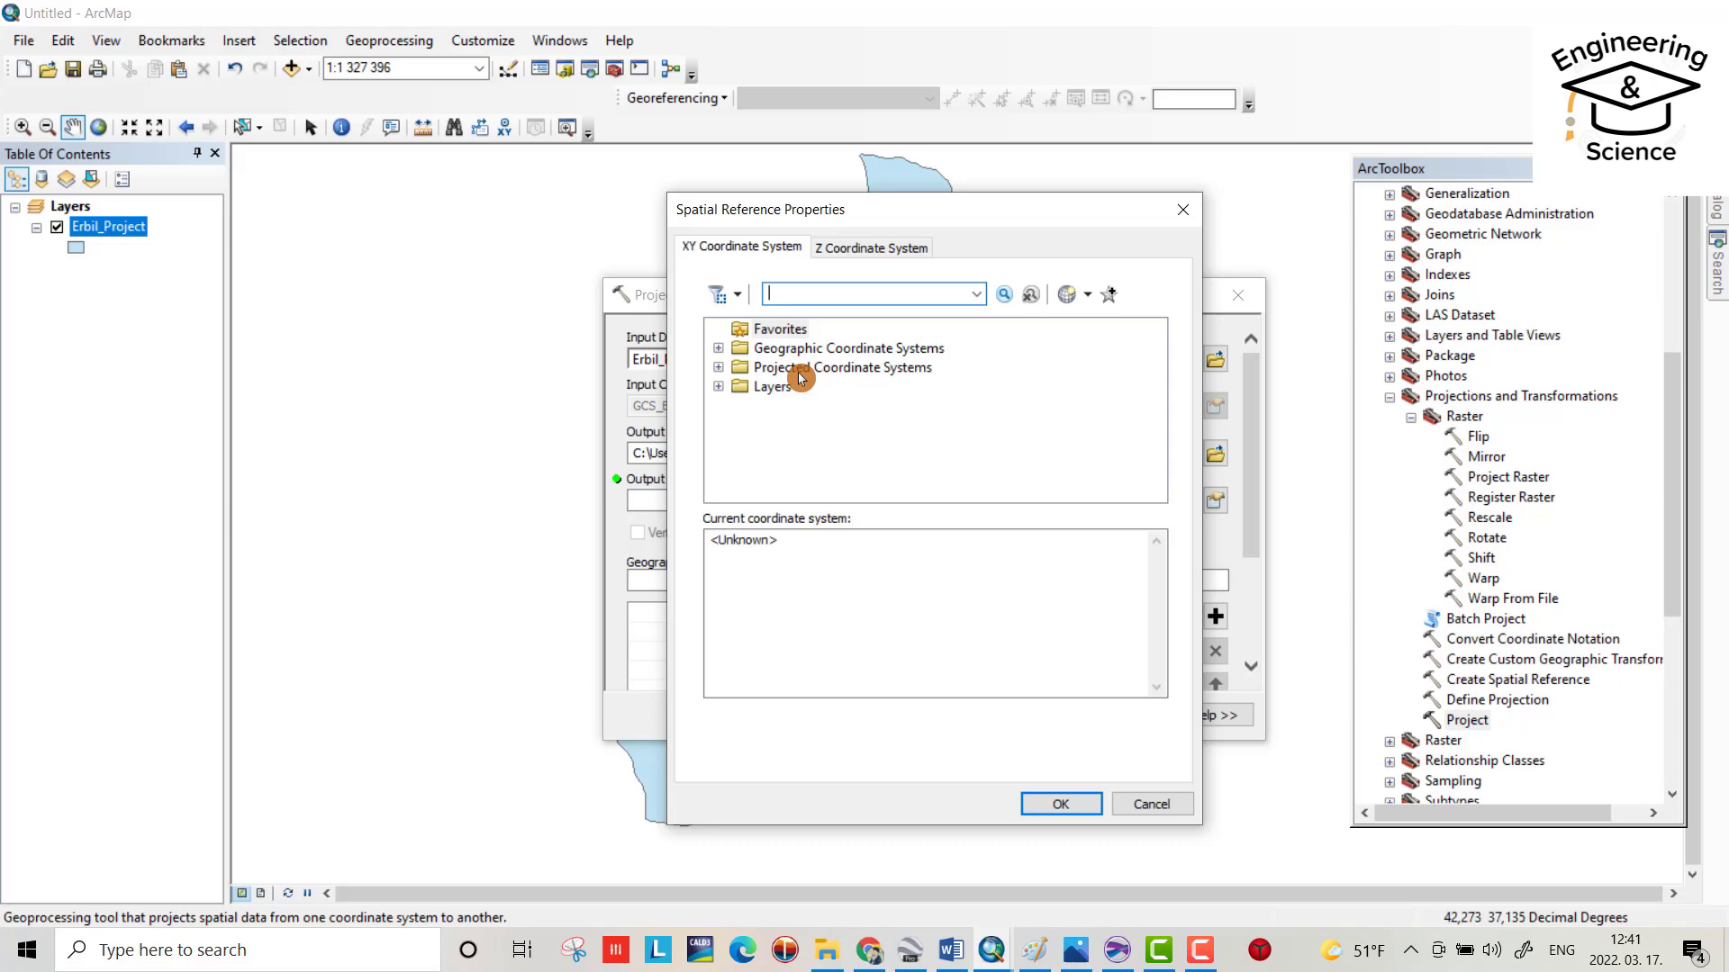
pyautogui.click(719, 368)
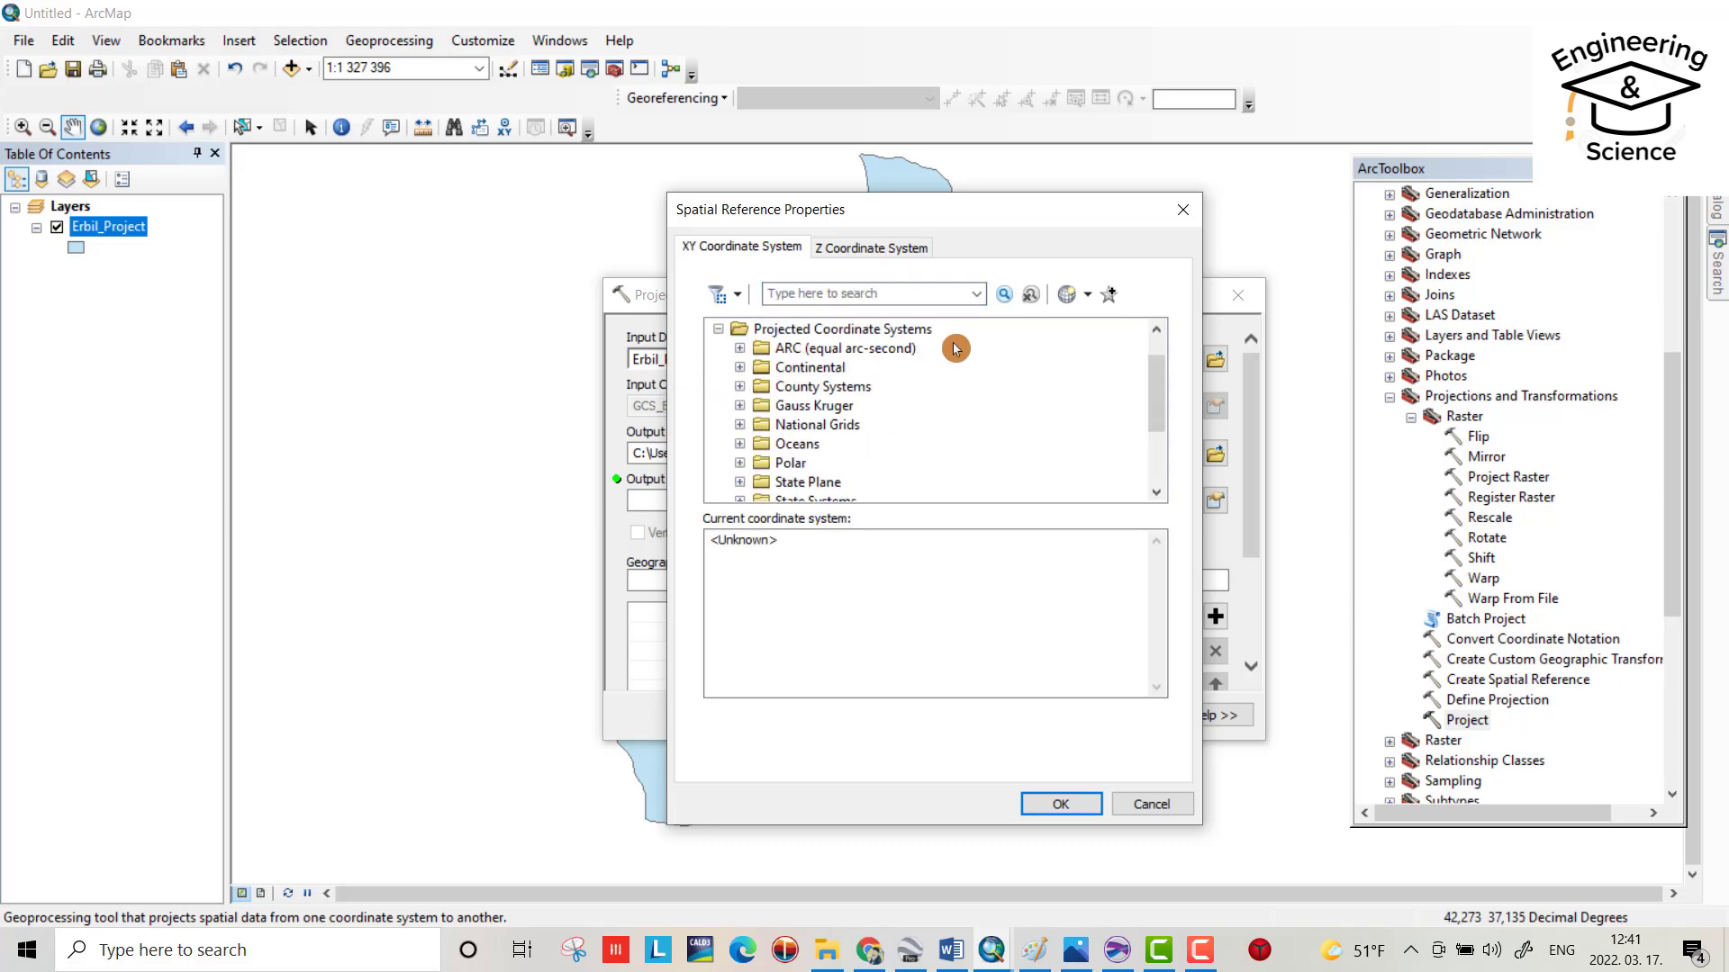
pyautogui.moveTo(1145, 374); pyautogui.dragTo(1136, 414)
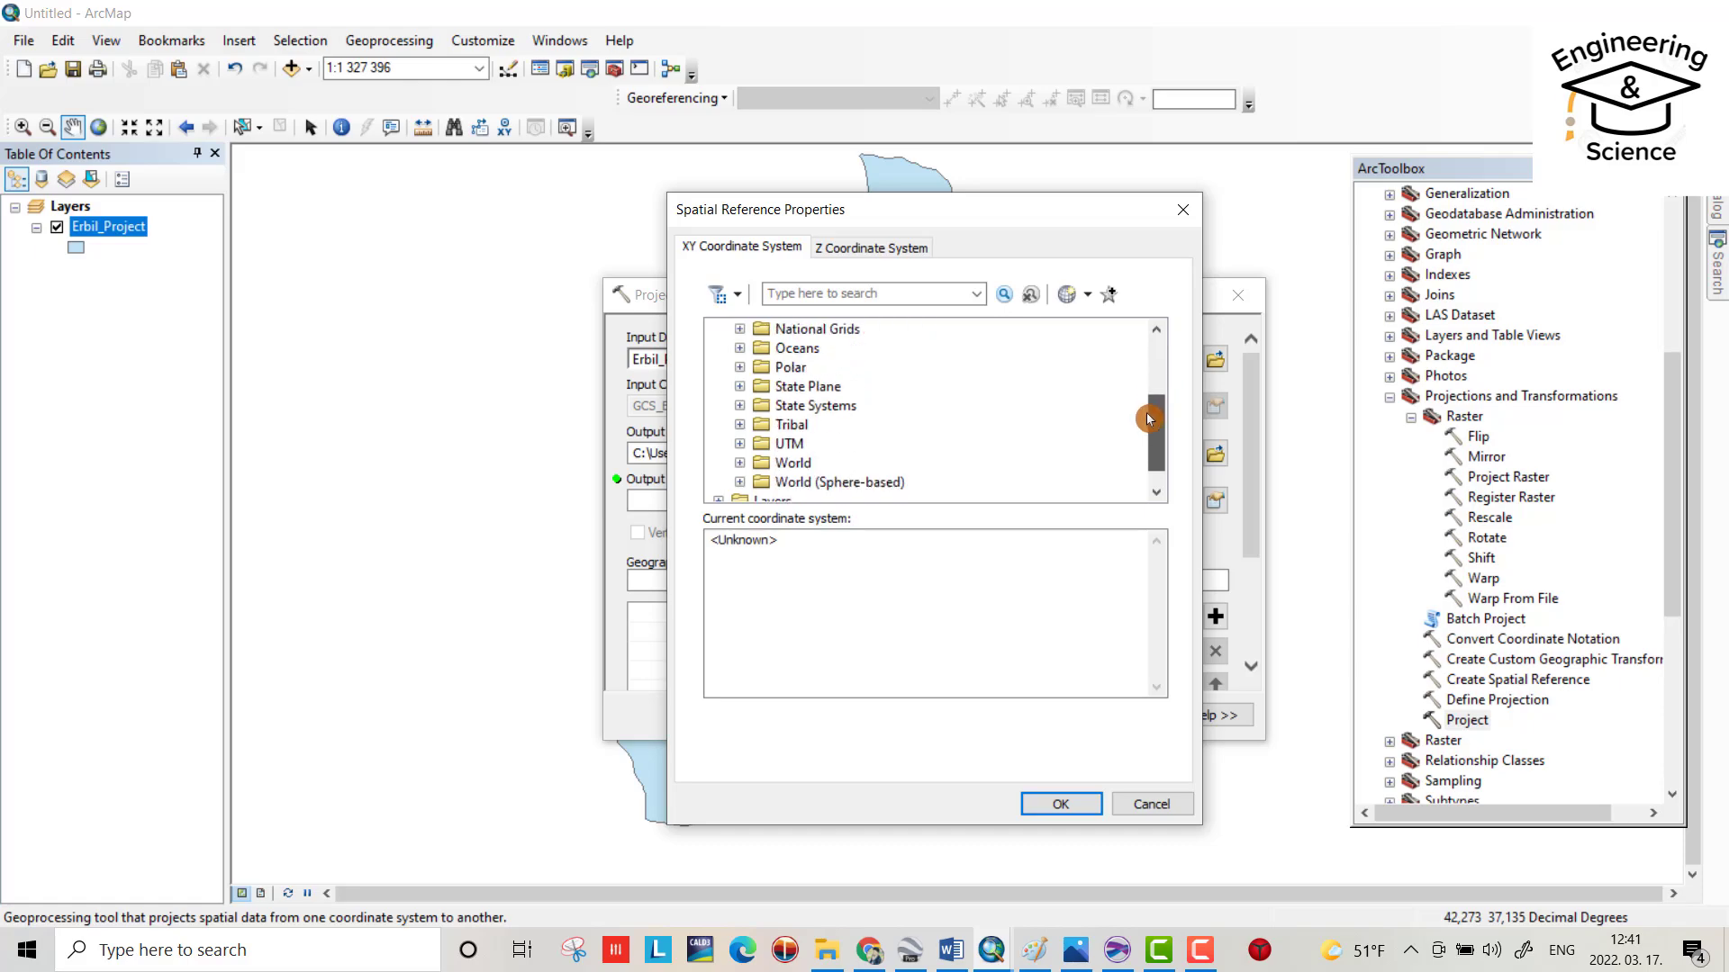
pyautogui.click(739, 443)
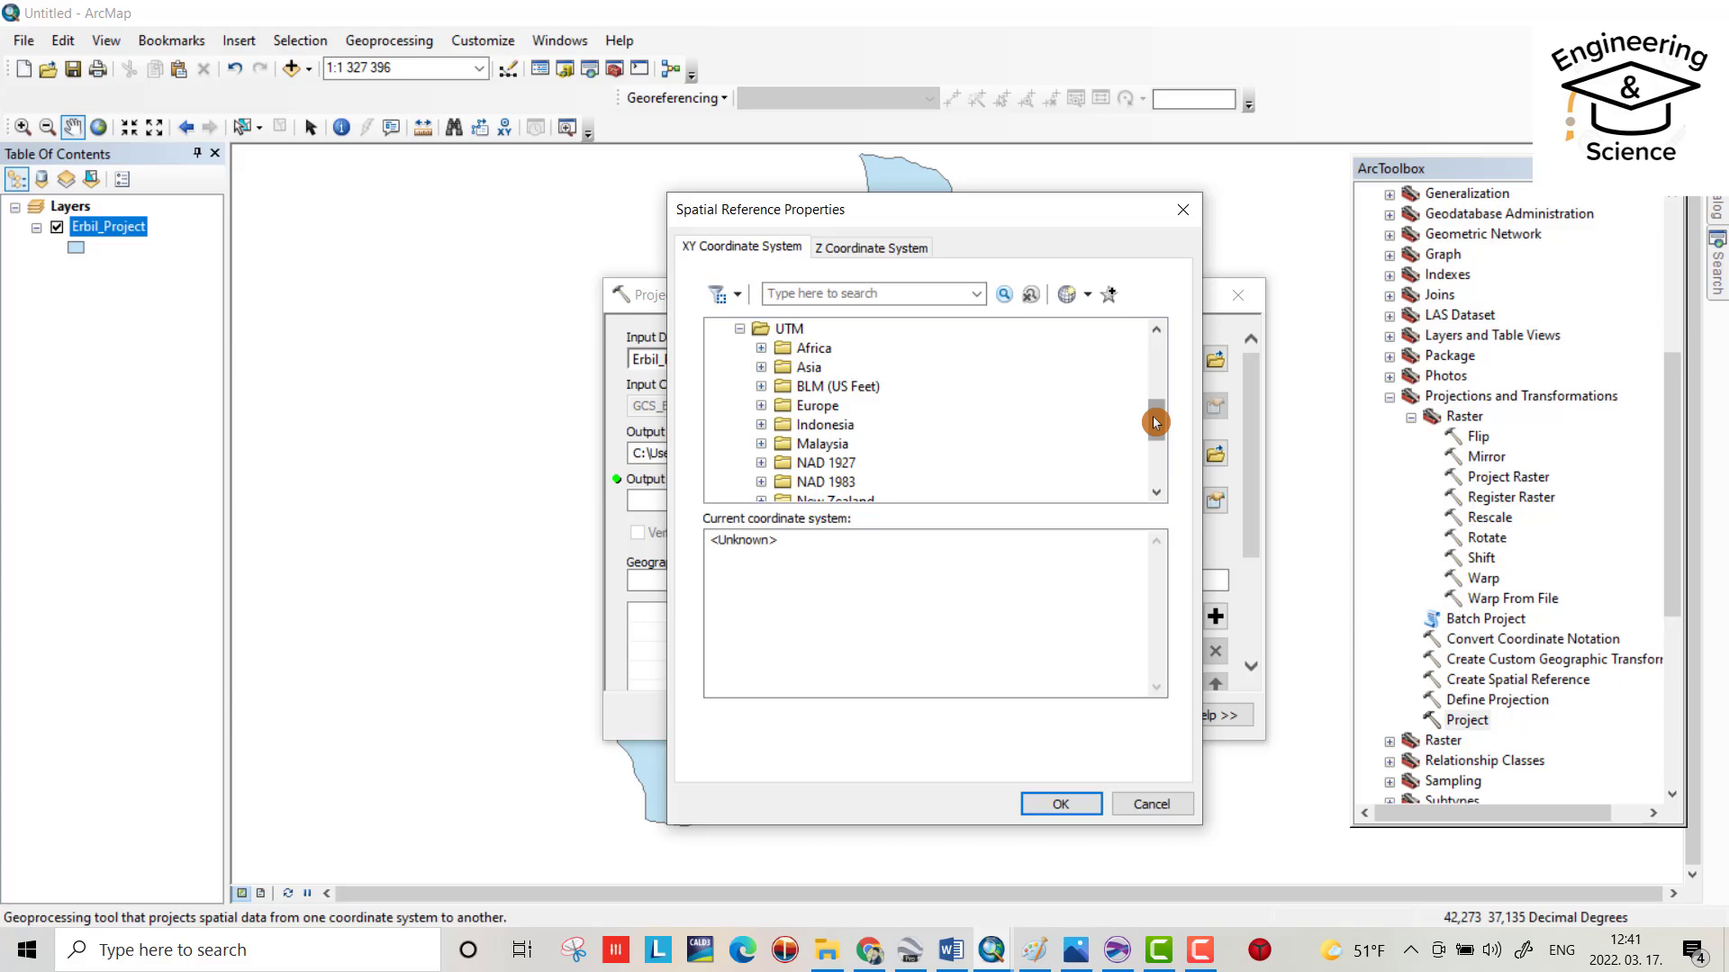
pyautogui.moveTo(1153, 421); pyautogui.dragTo(1153, 446)
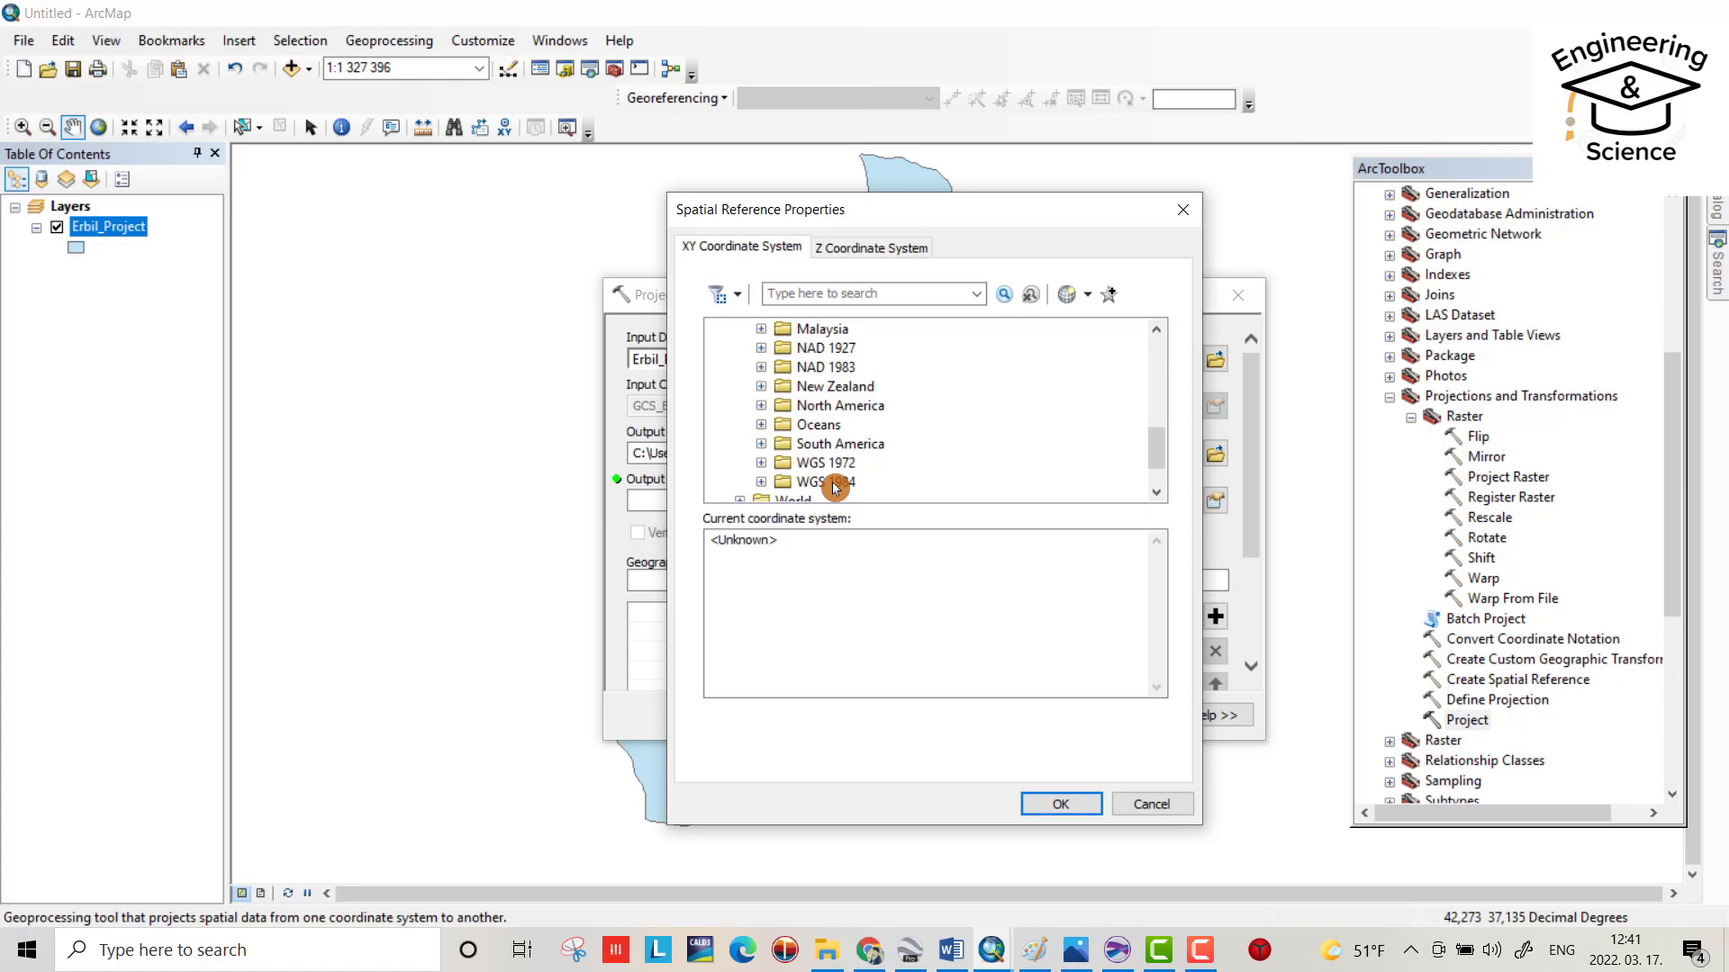
# Step: Choose WGS 1984 UTM Zone 38N under WGS 1984 > Northern Hemisphere and confirm
pyautogui.doubleClick(762, 482)
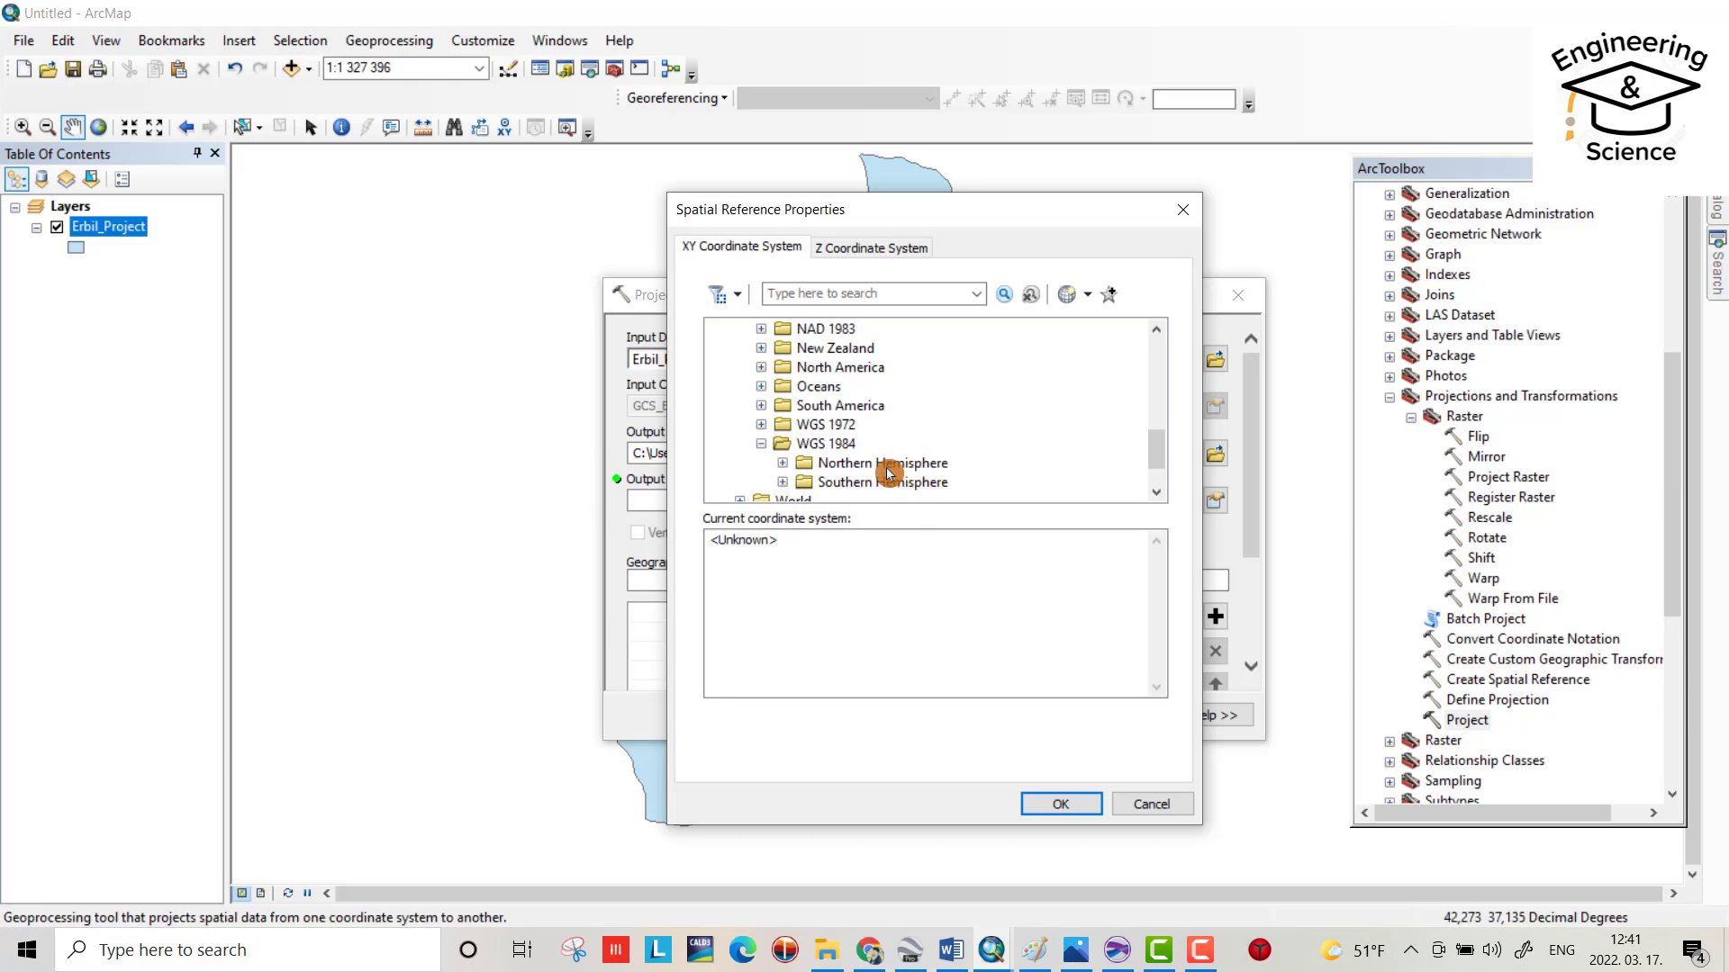
pyautogui.click(781, 463)
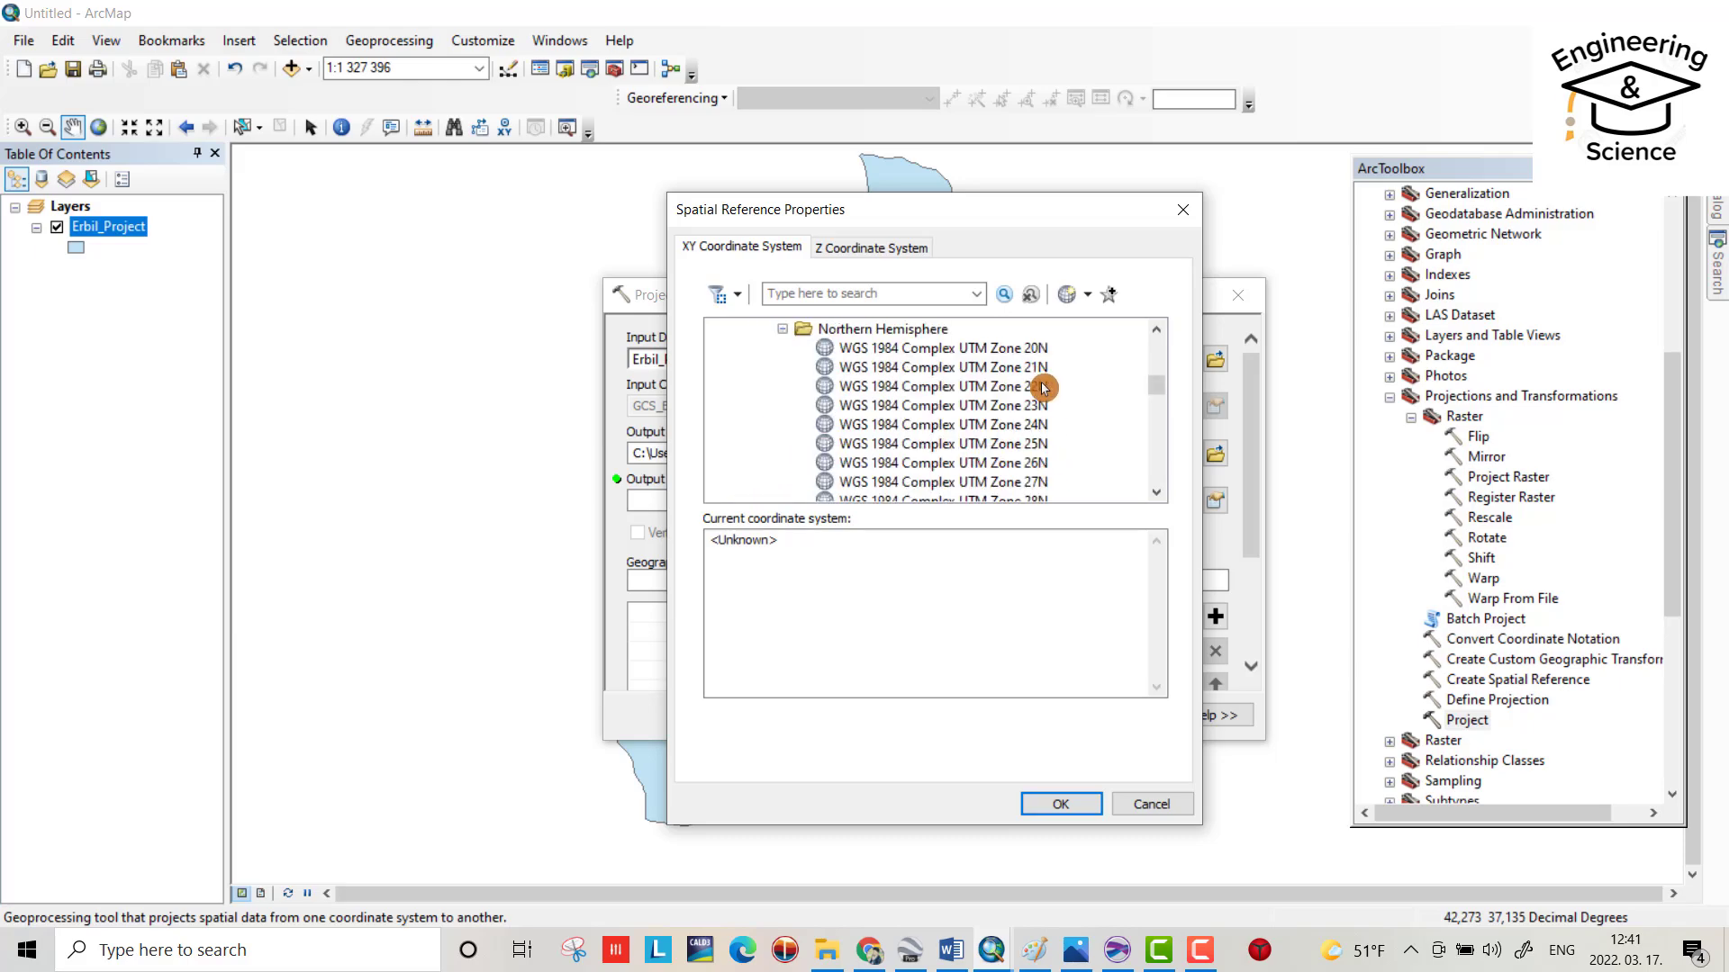
pyautogui.moveTo(1156, 383); pyautogui.dragTo(1157, 430)
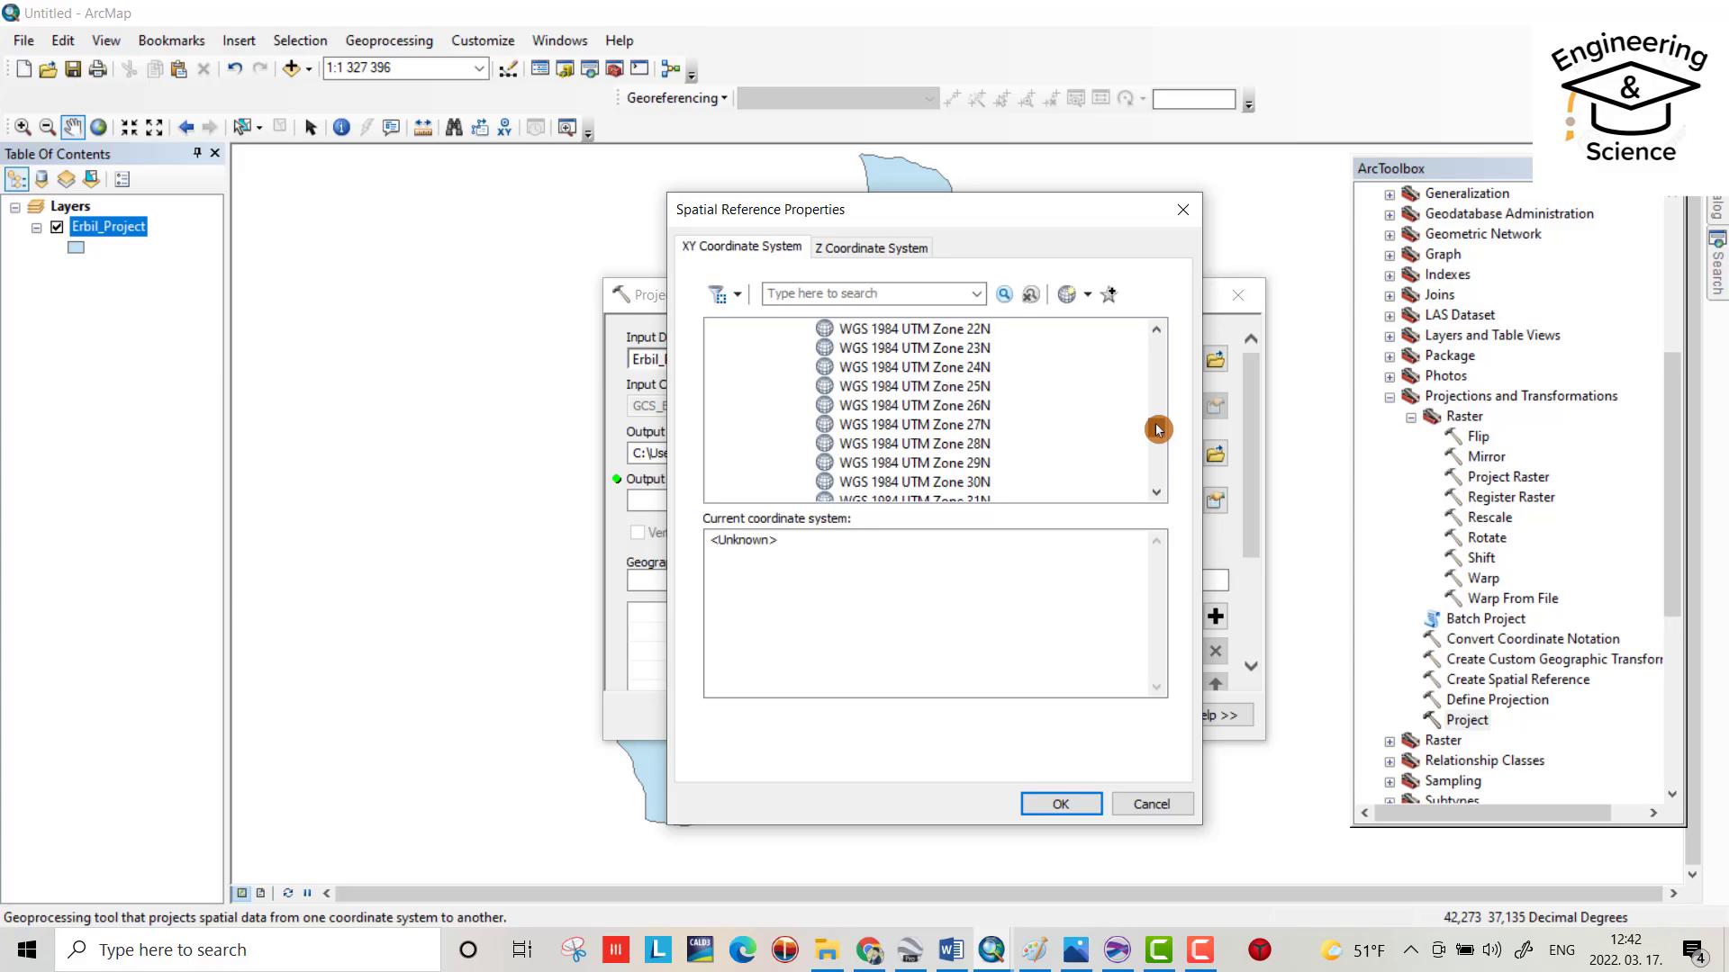
pyautogui.moveTo(1158, 430); pyautogui.dragTo(1157, 440)
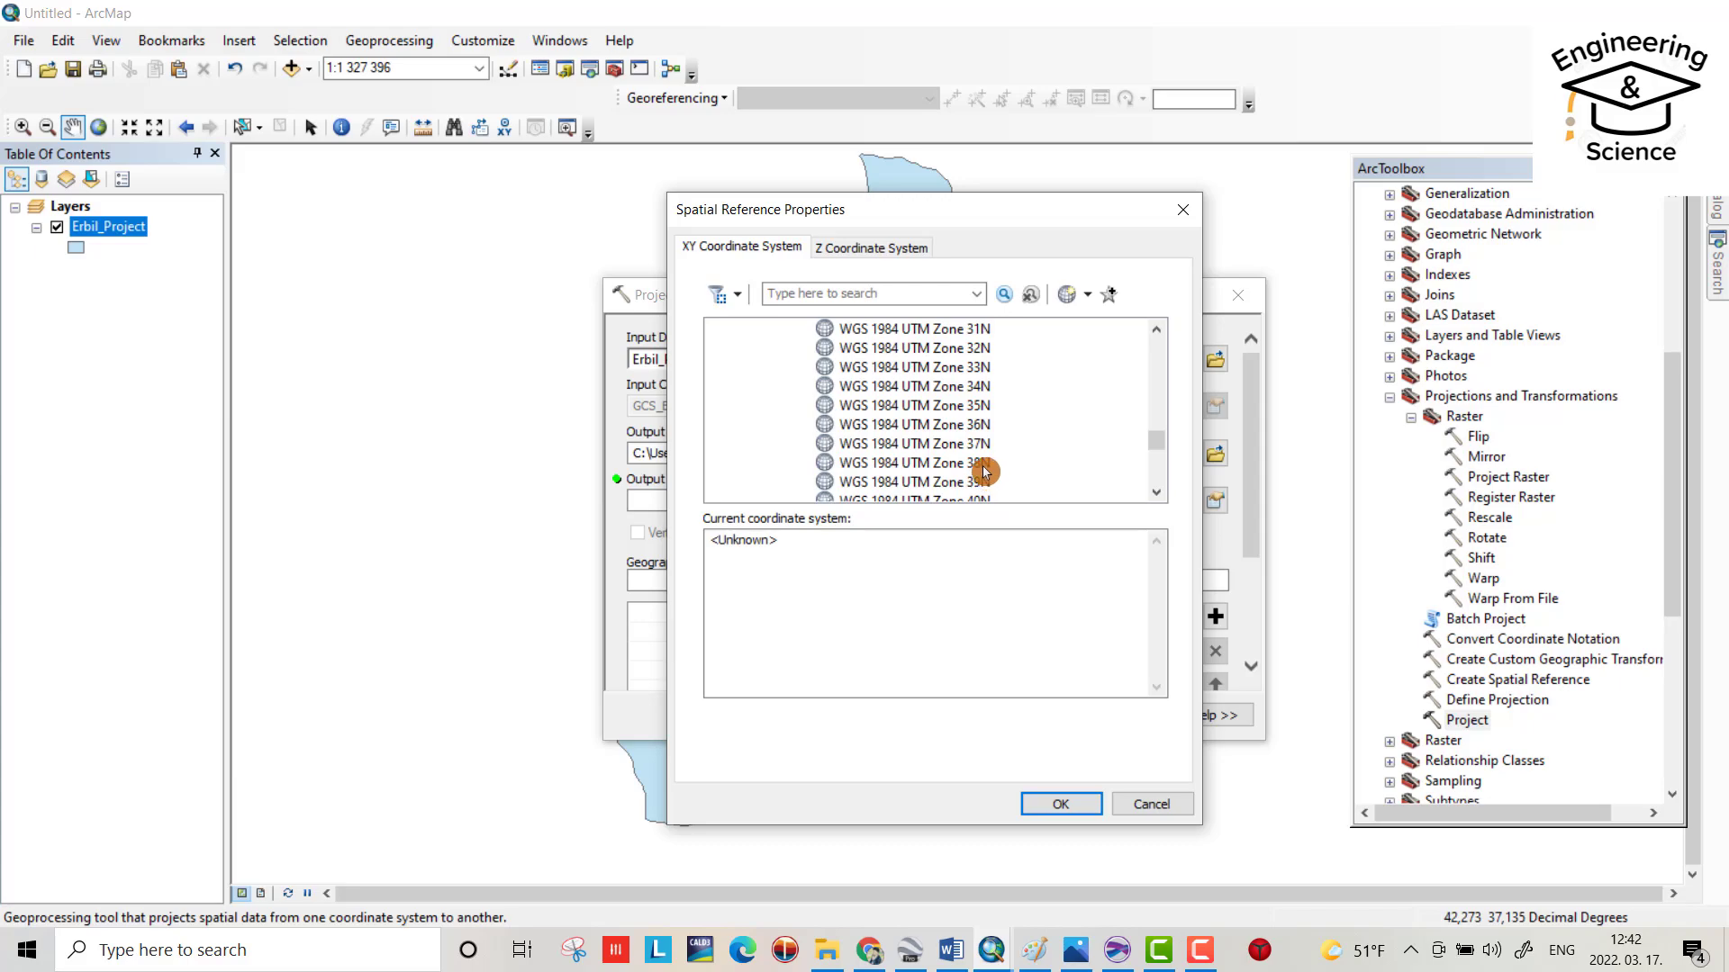
pyautogui.click(929, 464)
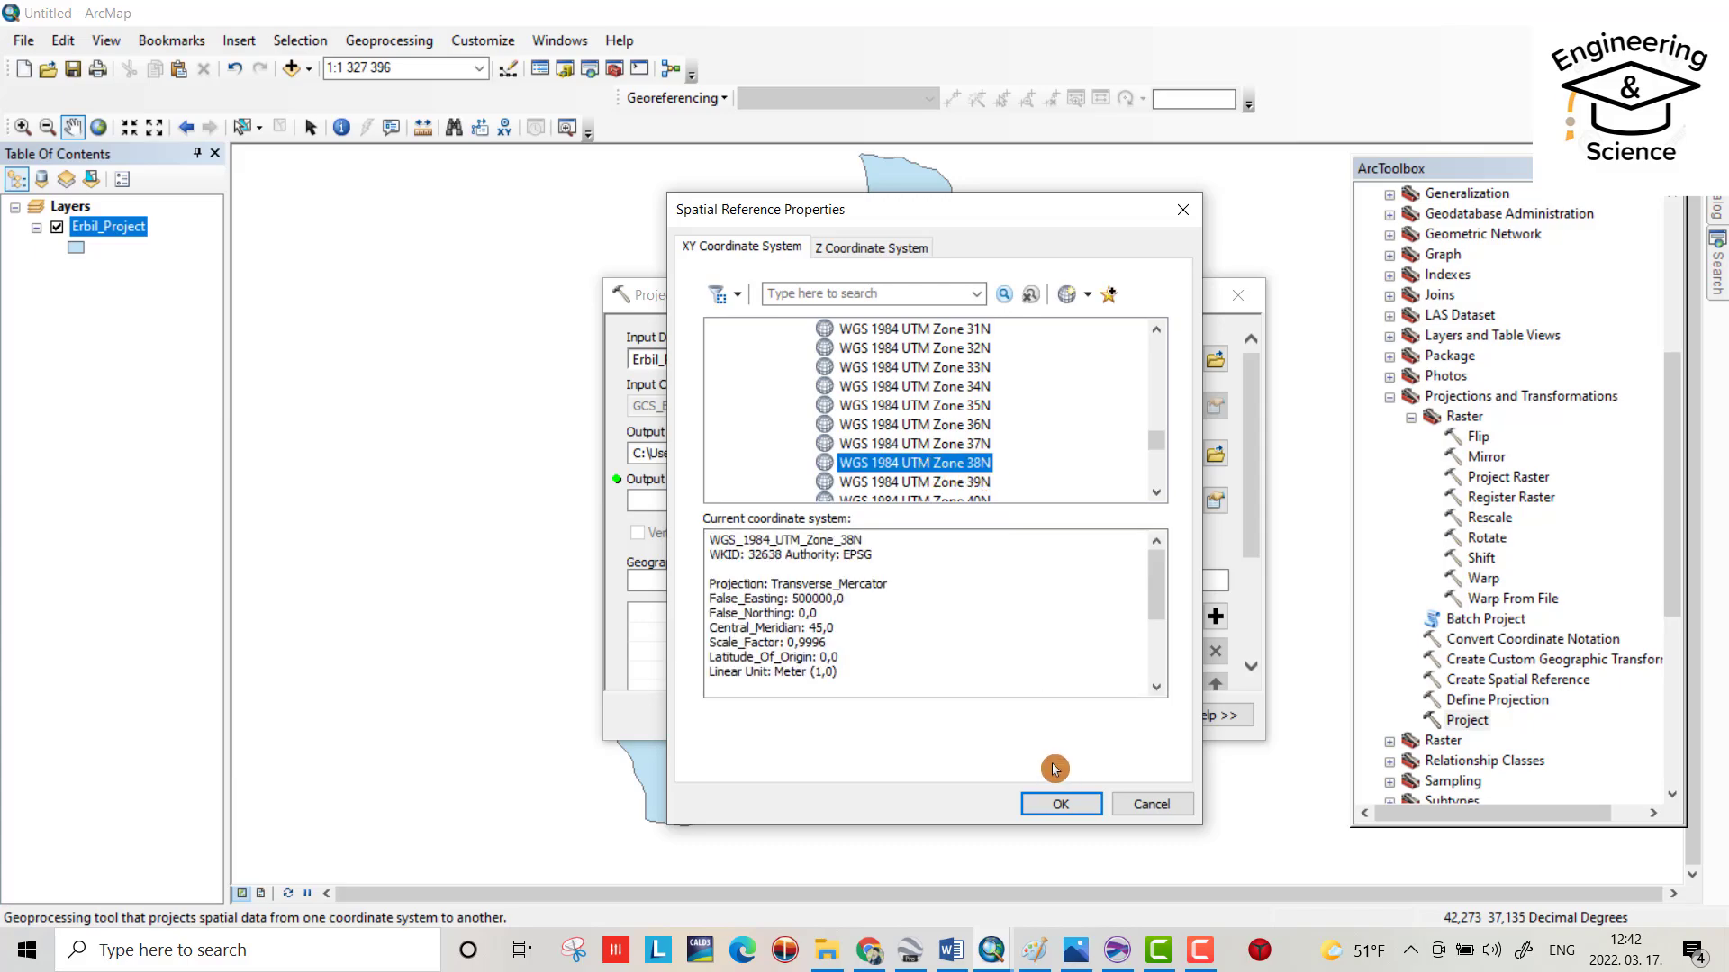
pyautogui.click(1060, 803)
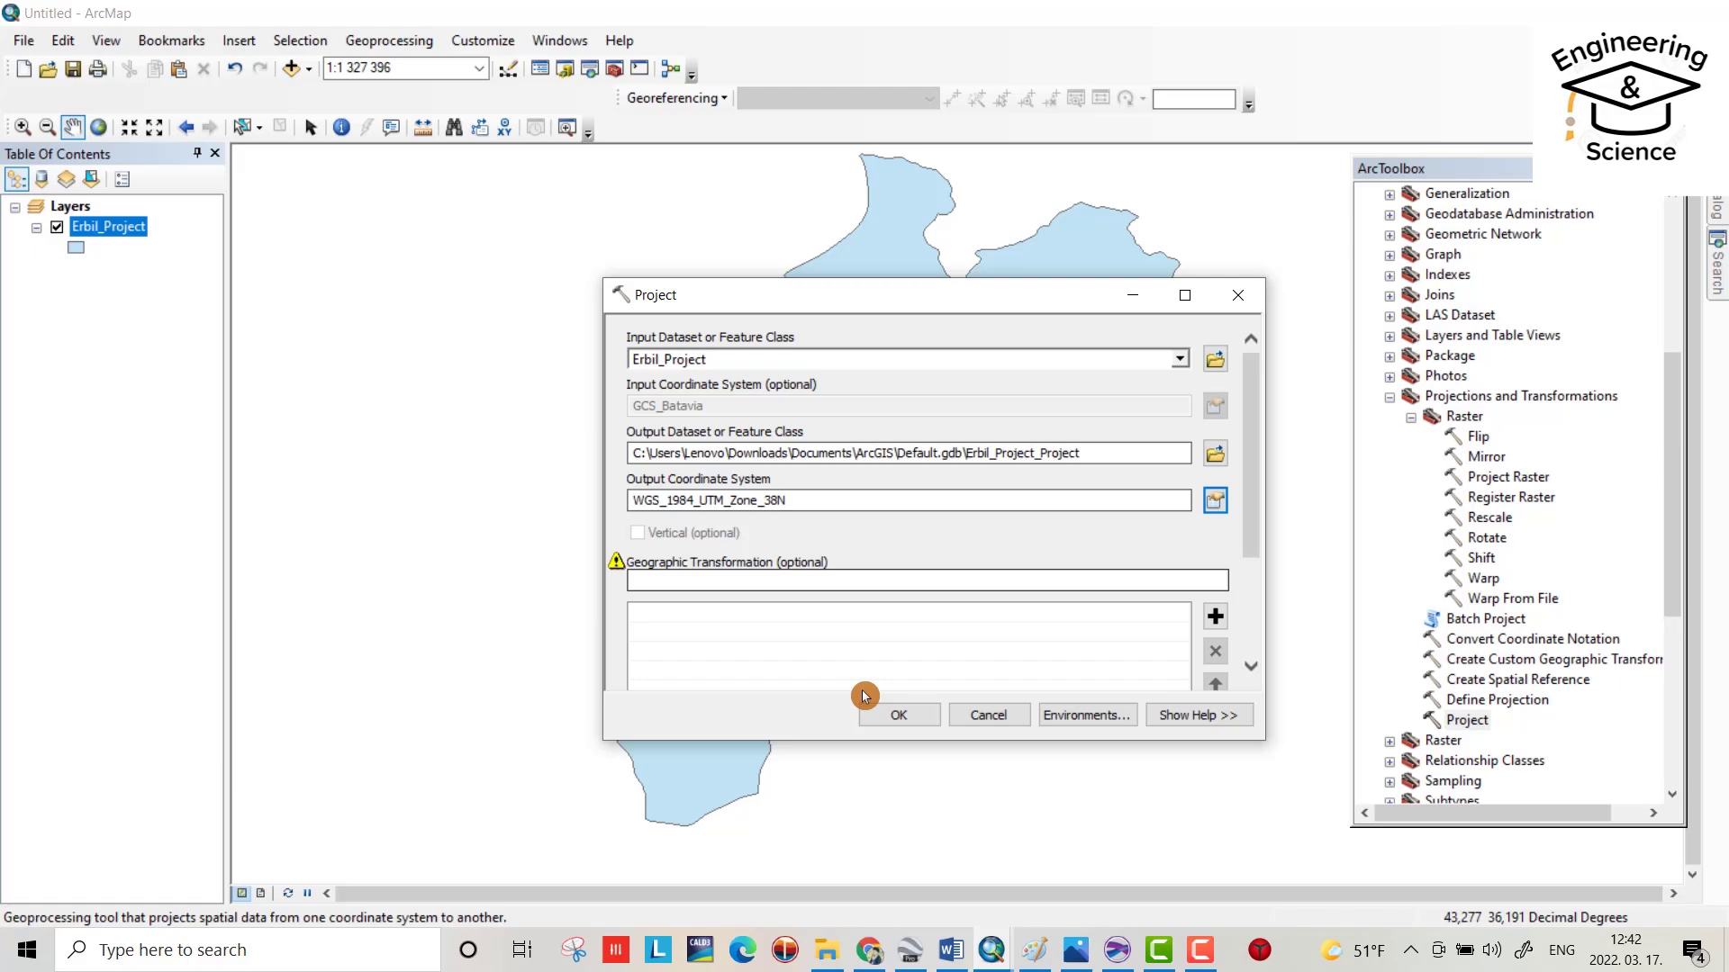
# Step: Run the Project tool to create the Erbil_Project_Project layer
pyautogui.click(900, 716)
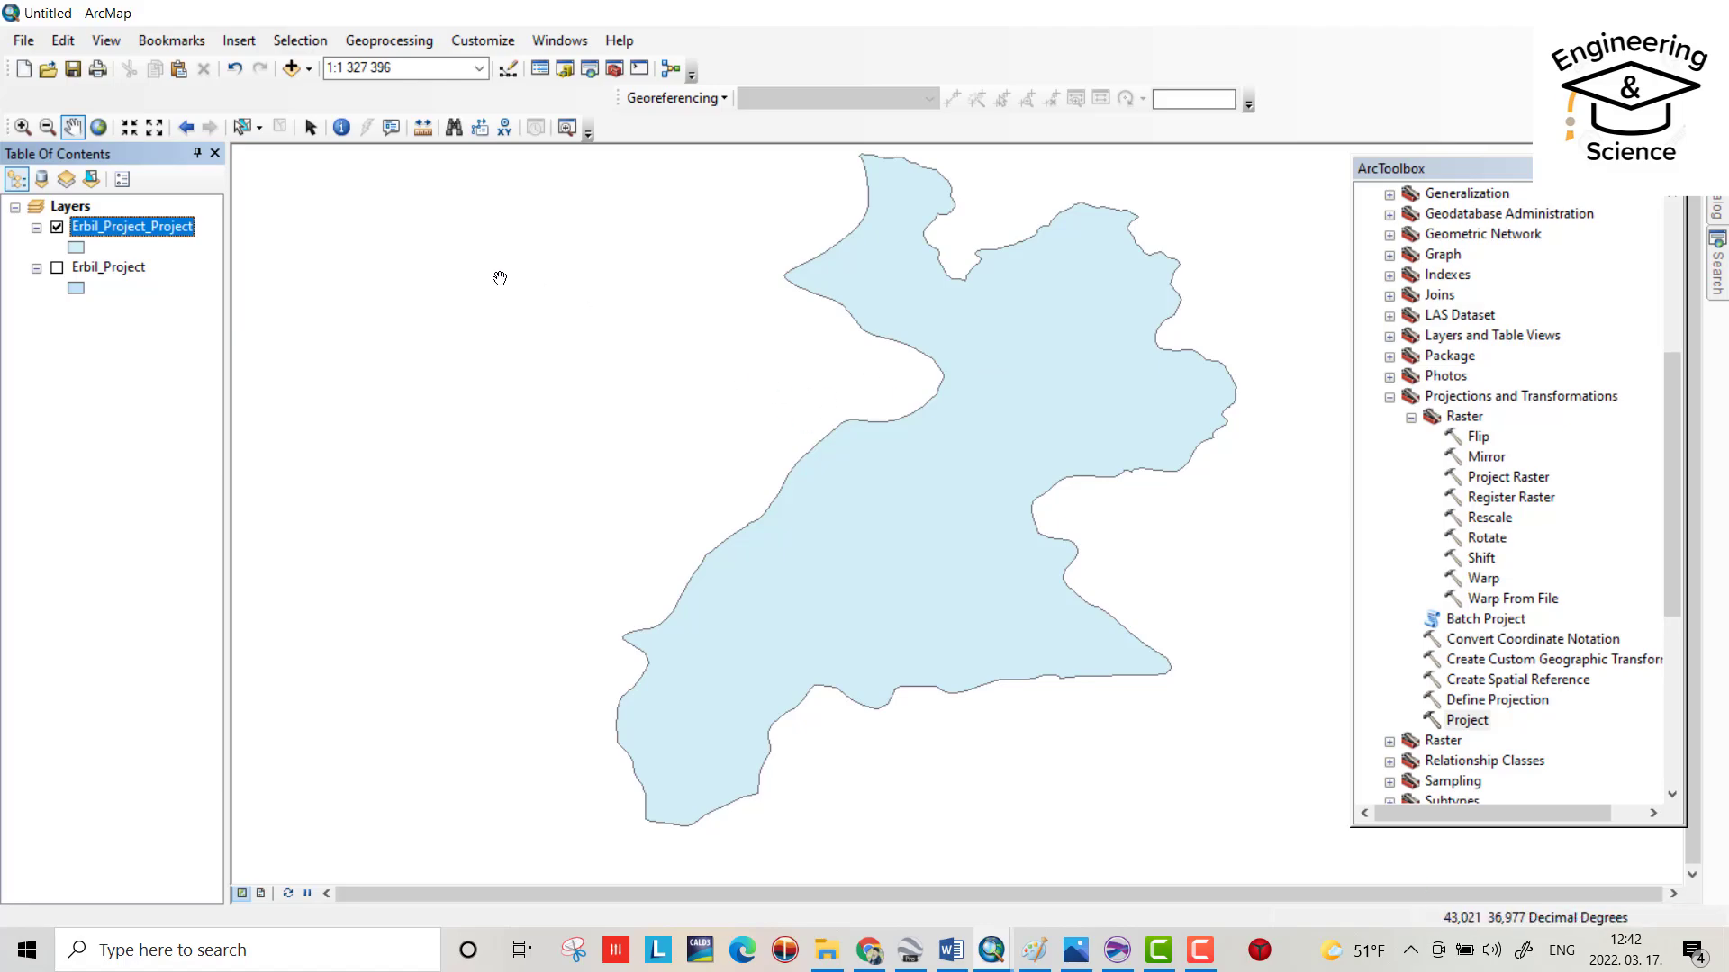
# Step: Open the properties of the new Erbil_Project_Project layer
pyautogui.rightClick(133, 233)
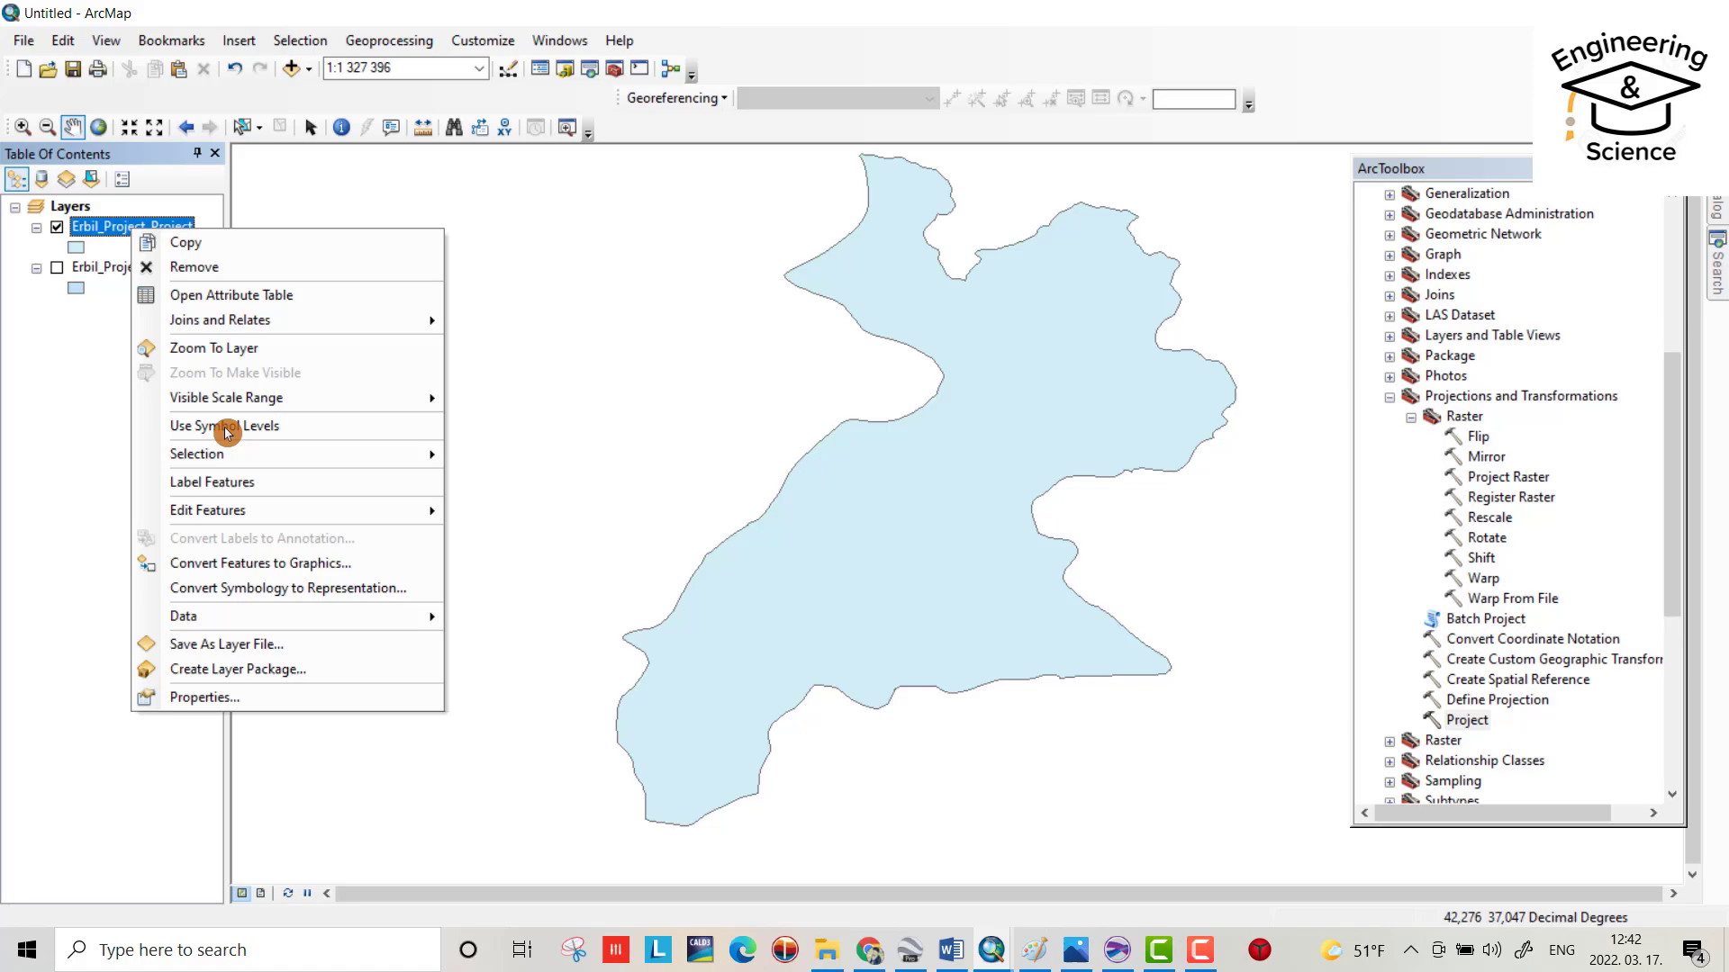
pyautogui.click(202, 697)
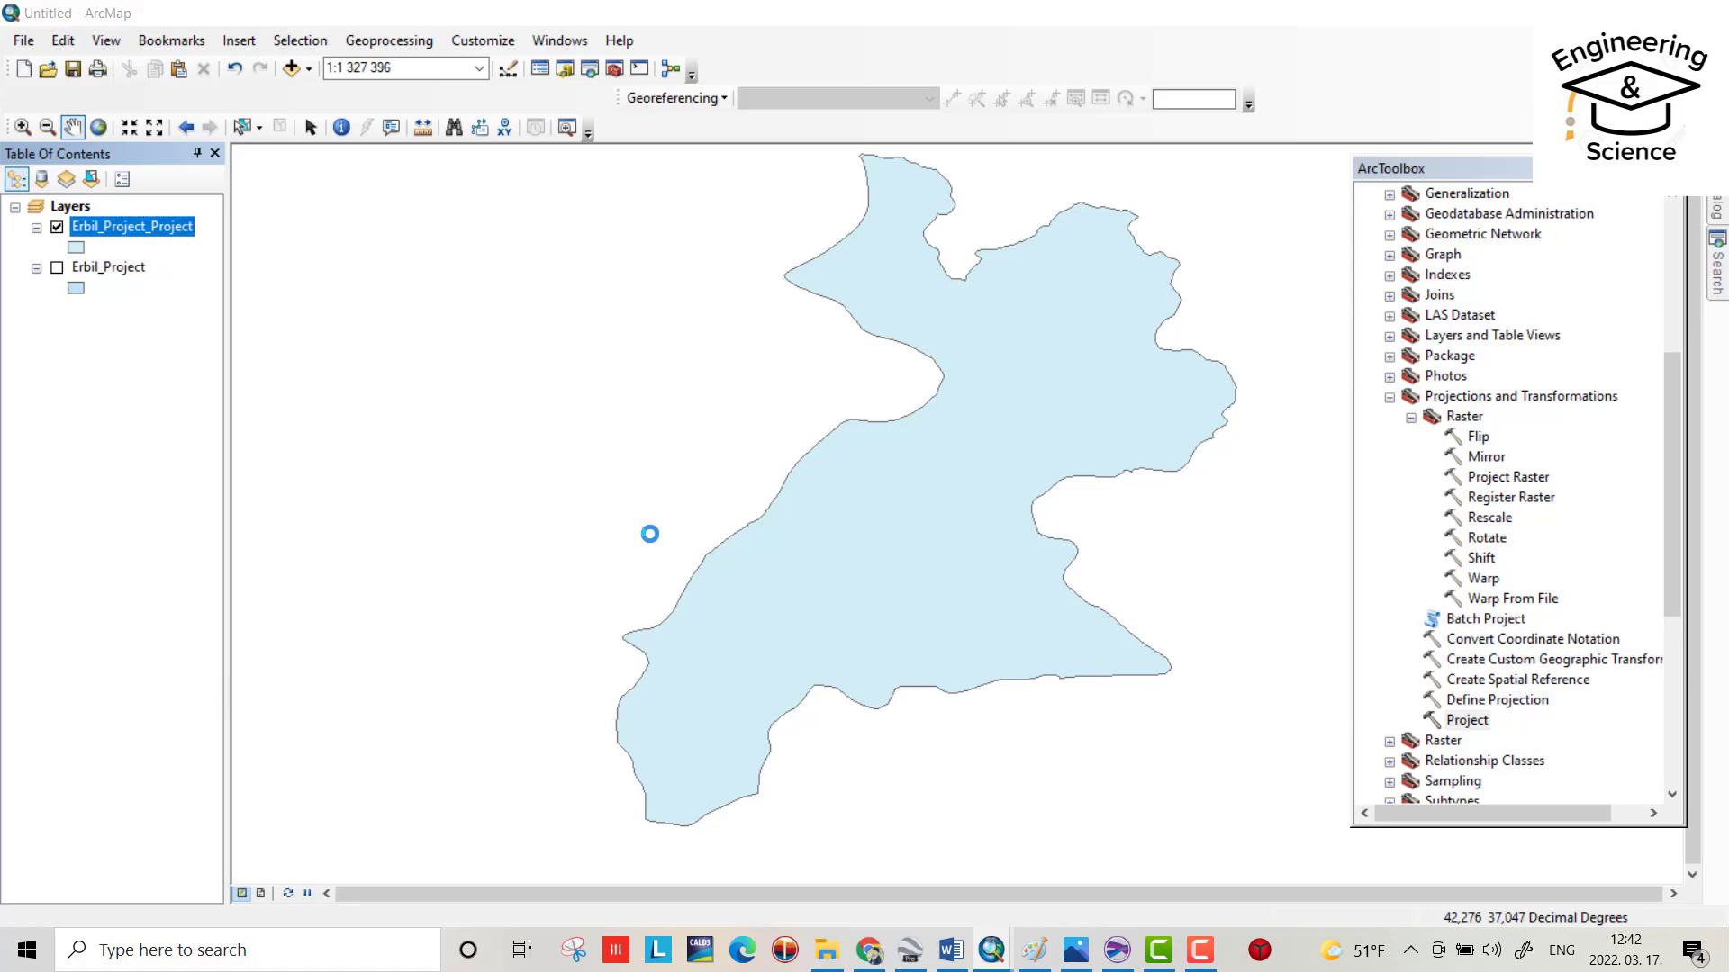